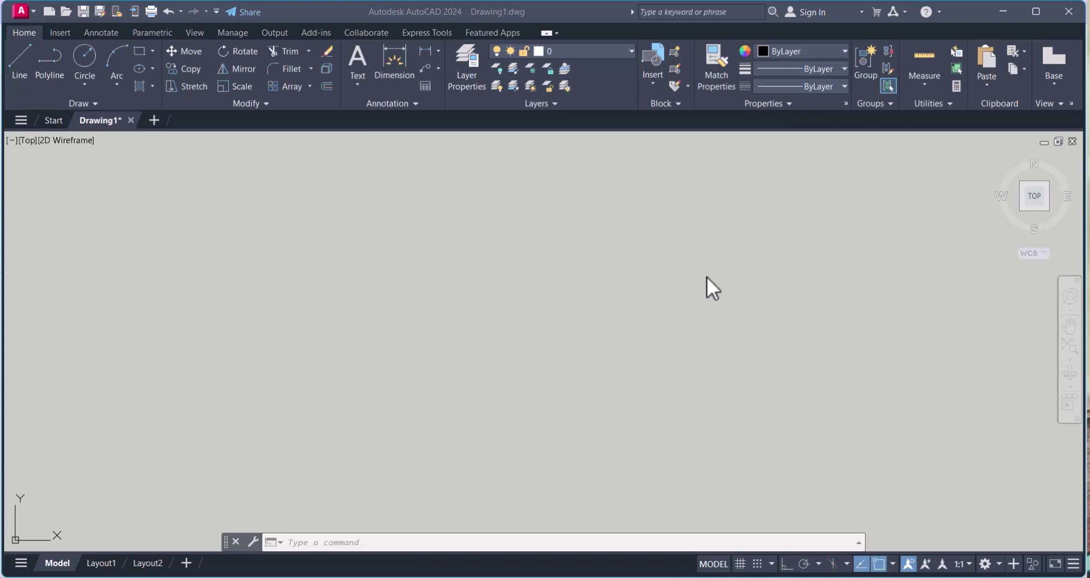
Step: Draw a circle of radius 500 at the picked centre point
{"action": "left_click", "coordinate": [491, 256]}
{"action": "key", "text": "Escape"}
{"action": "key", "text": "Escape"}
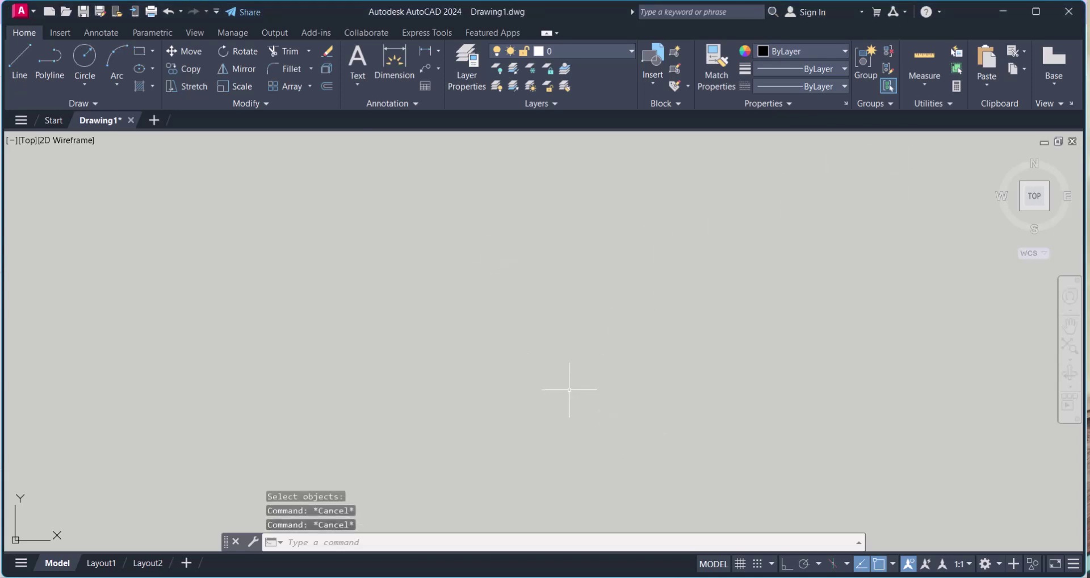
{"action": "type", "text": "c"}
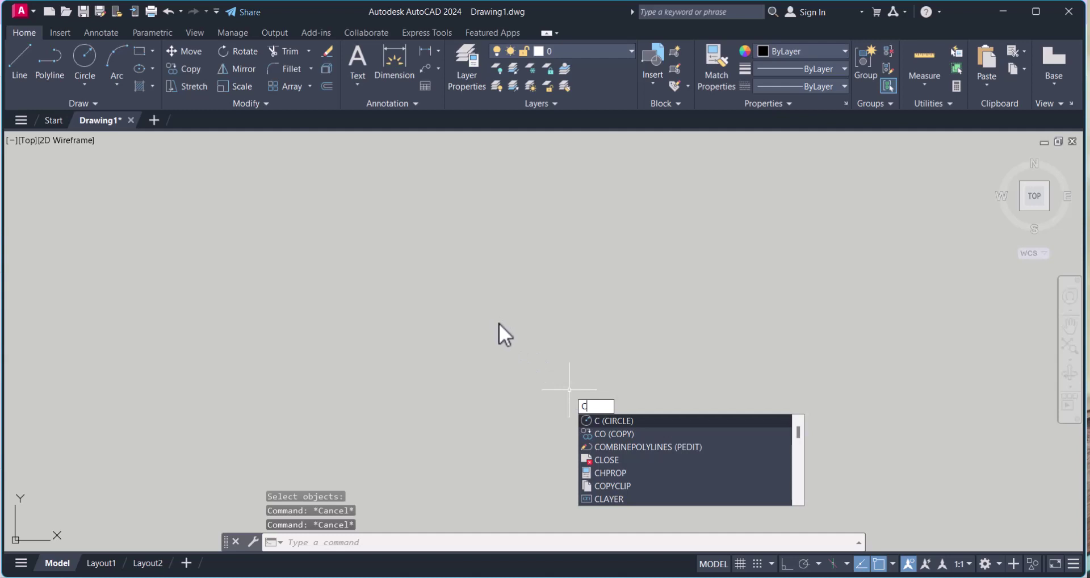
{"action": "key", "text": "Return"}
{"action": "left_click", "coordinate": [463, 311]}
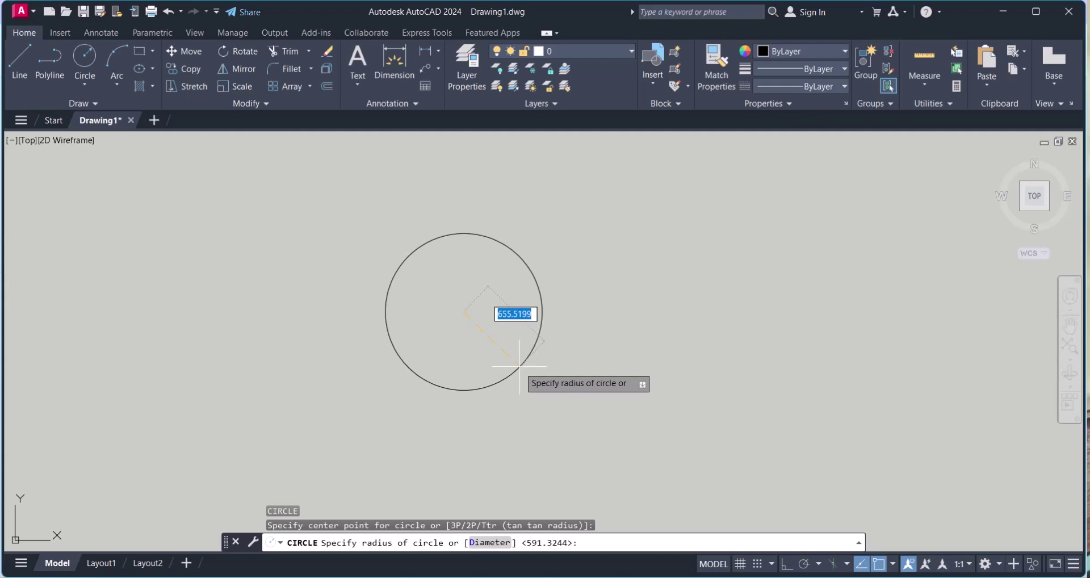
{"action": "type", "text": "500"}
{"action": "key", "text": "Return"}
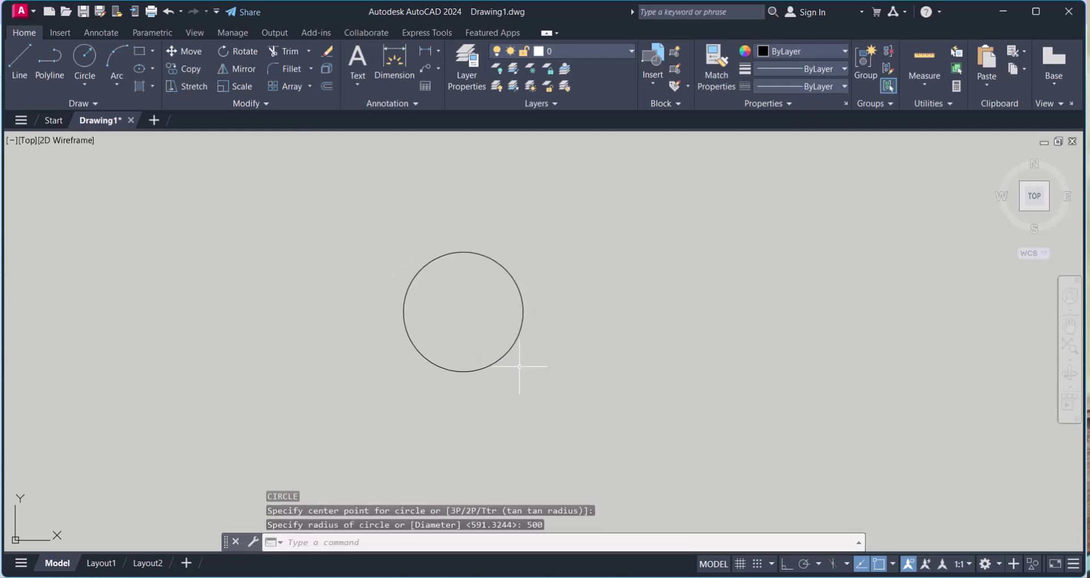
Step: Clear the command line and launch the LINE command with L
{"action": "scroll", "coordinate": [462, 304], "scroll_direction": "up", "scroll_amount": 4}
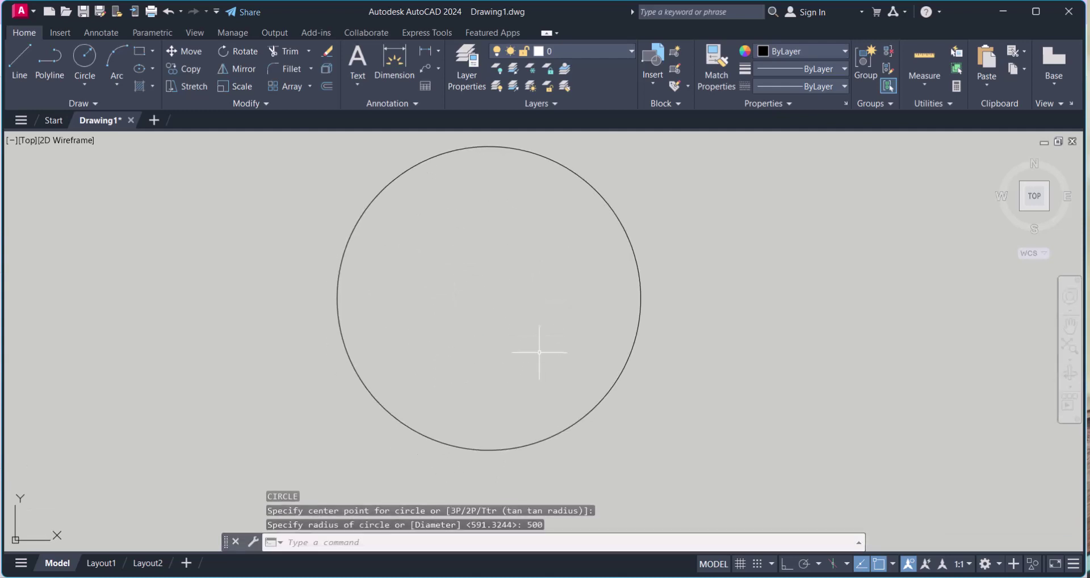
{"action": "key", "text": "Escape"}
{"action": "key", "text": "Escape"}
{"action": "key", "text": "Escape"}
{"action": "scroll", "coordinate": [574, 352], "scroll_direction": "down", "scroll_amount": 2}
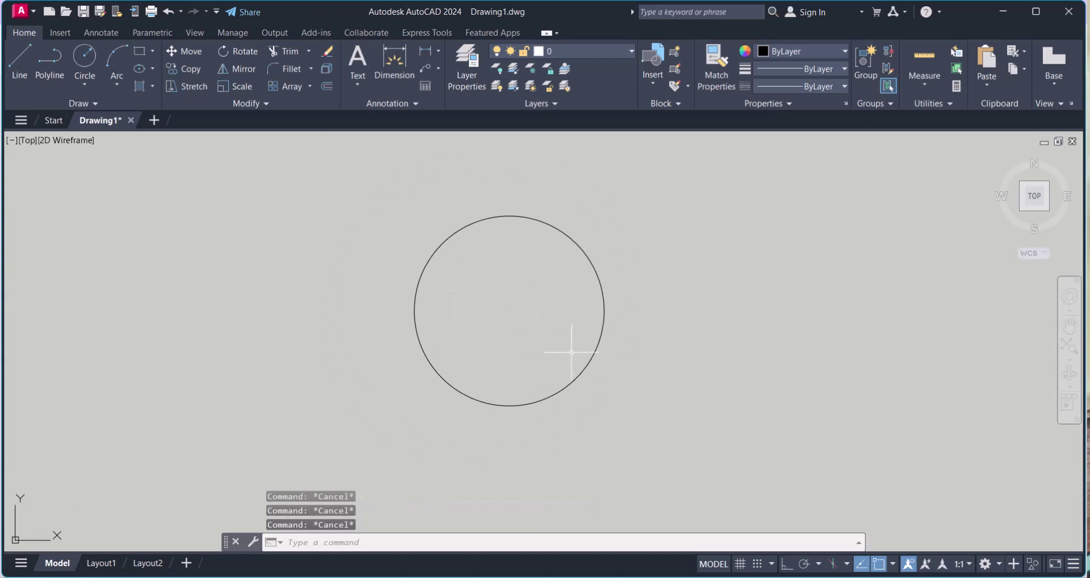
{"action": "type", "text": "l"}
{"action": "key", "text": "Return"}
Step: With Ortho on, draw a horizontal line from the circle's centre to the right
{"action": "left_click", "coordinate": [509, 310]}
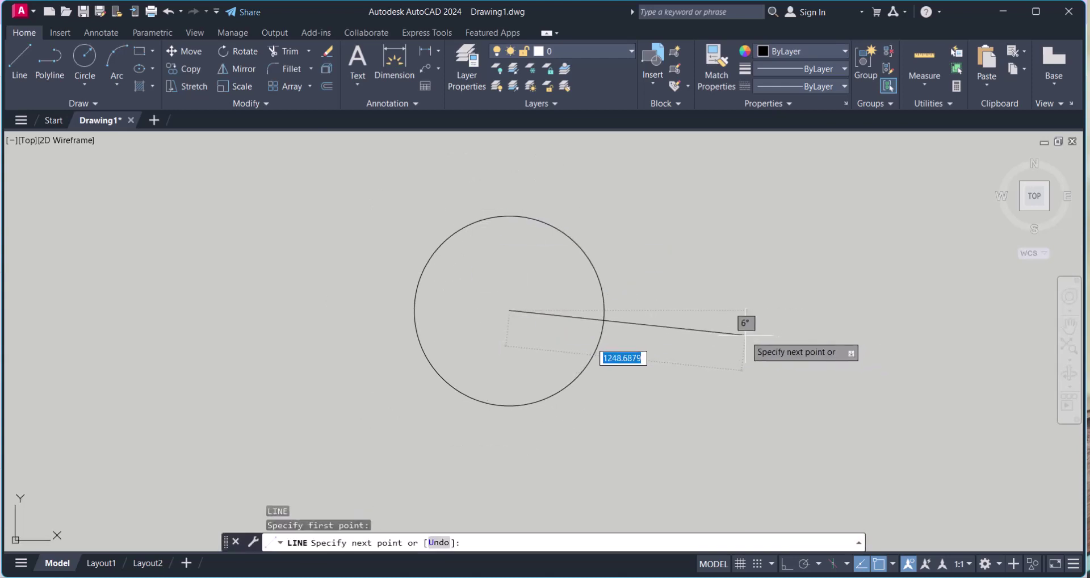
{"action": "key", "text": "F8"}
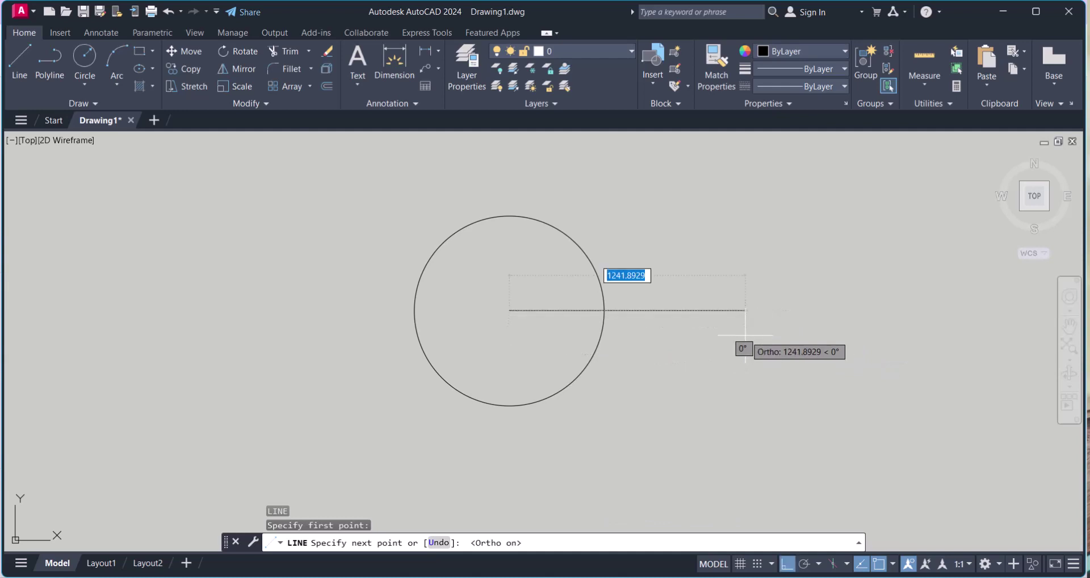
{"action": "left_click", "coordinate": [758, 341]}
{"action": "key", "text": "Escape"}
Step: Stretch the line's left end past the left side of the circle
{"action": "left_click_drag", "start_coordinate": [816, 259], "coordinate": [557, 328]}
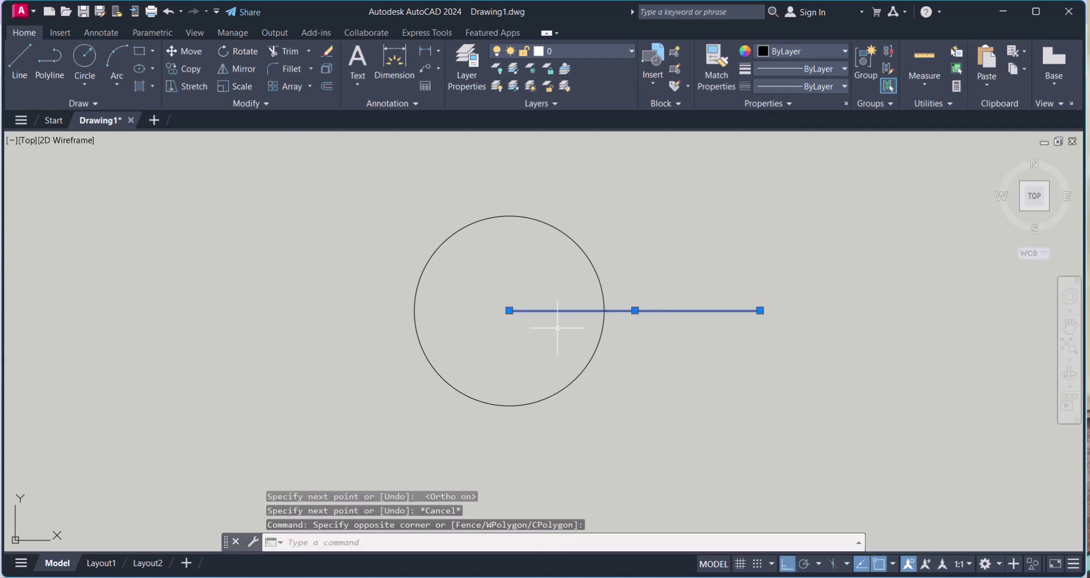
{"action": "left_click", "coordinate": [509, 310]}
{"action": "left_click", "coordinate": [230, 311]}
{"action": "key", "text": "Escape"}
{"action": "key", "text": "Escape"}
{"action": "key", "text": "Escape"}
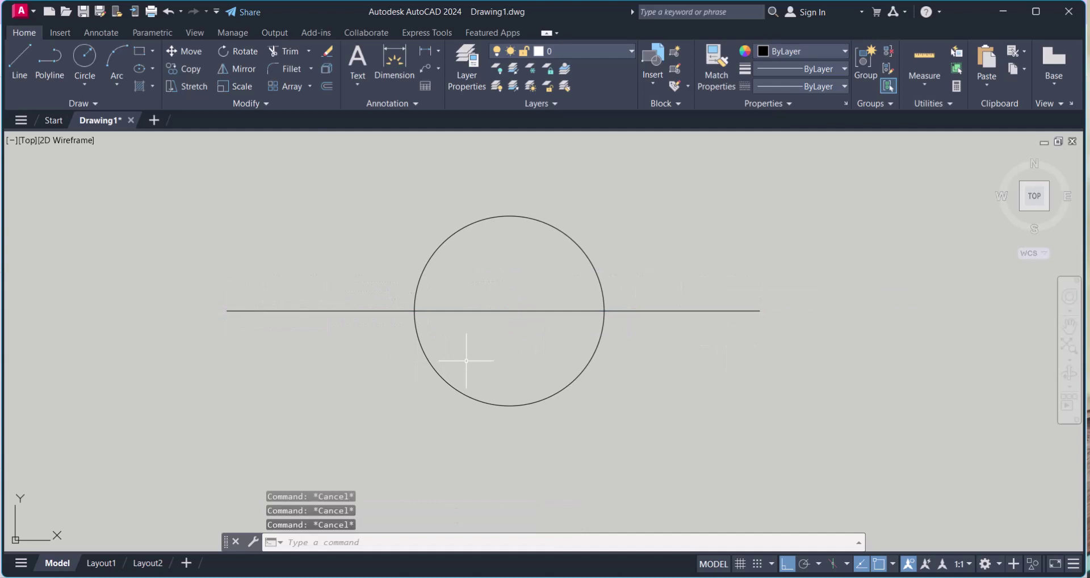
Step: Copy the horizontal line to a position below the original
{"action": "type", "text": "Co"}
{"action": "key", "text": "Return"}
{"action": "left_click", "coordinate": [680, 350]}
{"action": "left_click", "coordinate": [634, 255]}
{"action": "key", "text": "Return"}
{"action": "left_click", "coordinate": [646, 254]}
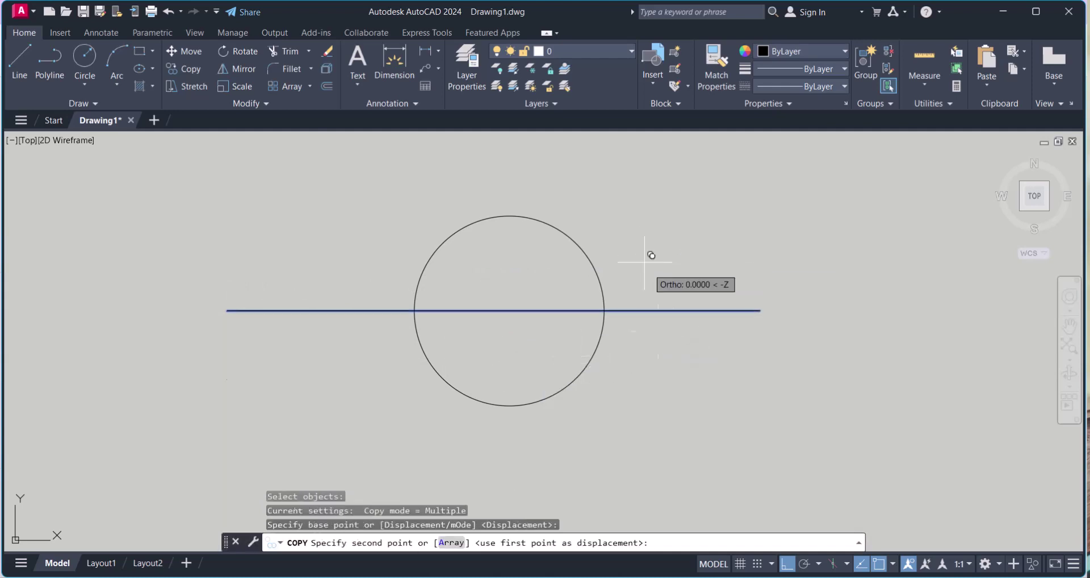
{"action": "left_click", "coordinate": [675, 359]}
{"action": "key", "text": "Escape"}
{"action": "key", "text": "Escape"}
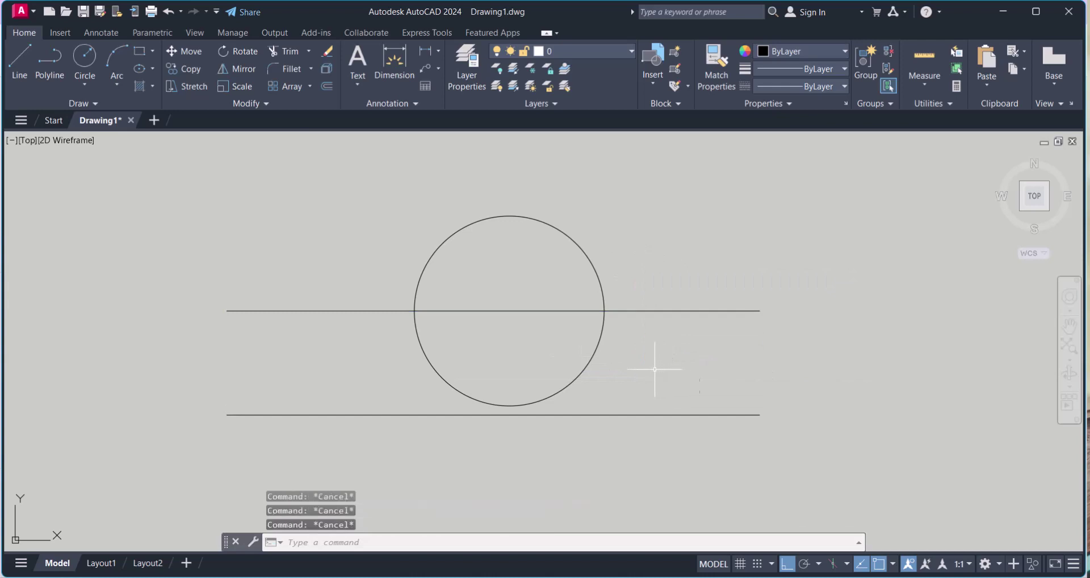
Step: Rotate the copied bottom line about its midpoint, then undo the rotation
{"action": "type", "text": "ro"}
{"action": "key", "text": "Return"}
{"action": "left_click", "coordinate": [653, 370]}
{"action": "left_click", "coordinate": [645, 423]}
{"action": "key", "text": "Return"}
{"action": "left_click", "coordinate": [494, 414]}
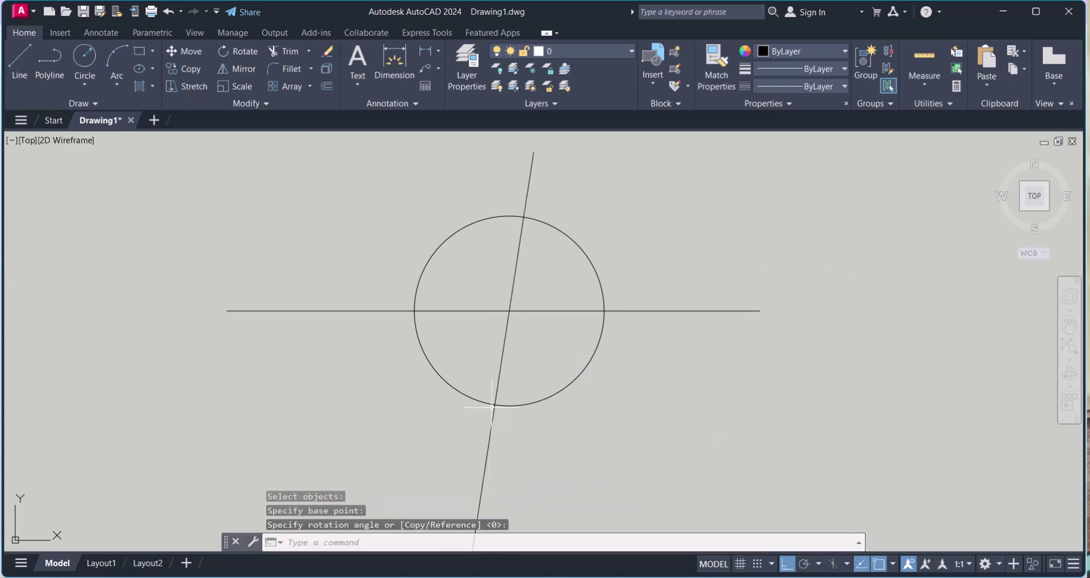
{"action": "left_click", "coordinate": [499, 423]}
{"action": "key", "text": "ctrl+z"}
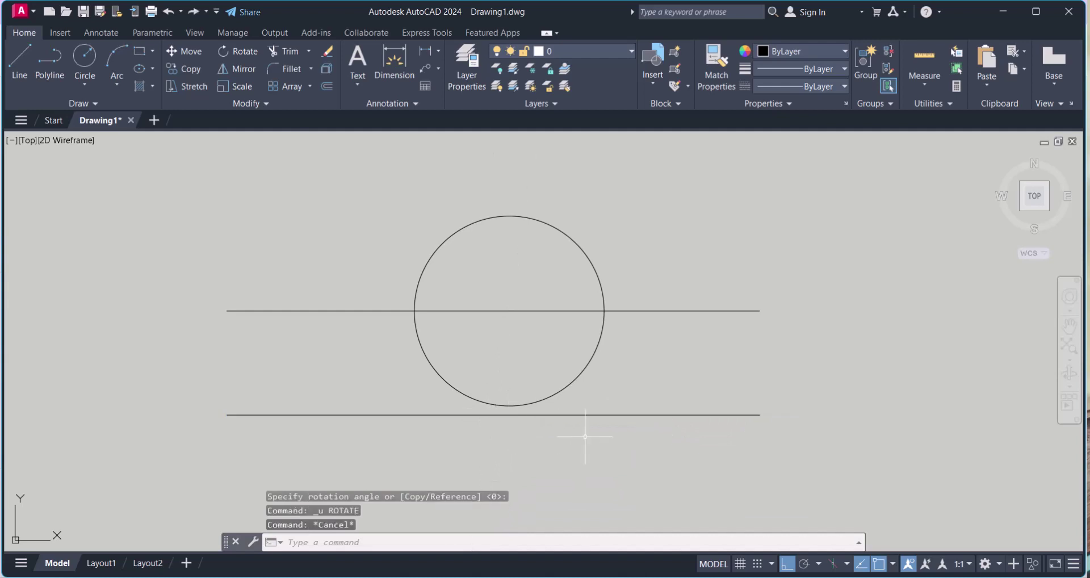
Step: Erase the copied bottom line and reselect the horizontal line through the circle
{"action": "type", "text": "e"}
{"action": "key", "text": "Return"}
{"action": "left_click", "coordinate": [647, 434]}
{"action": "left_click", "coordinate": [636, 402]}
{"action": "key", "text": "Return"}
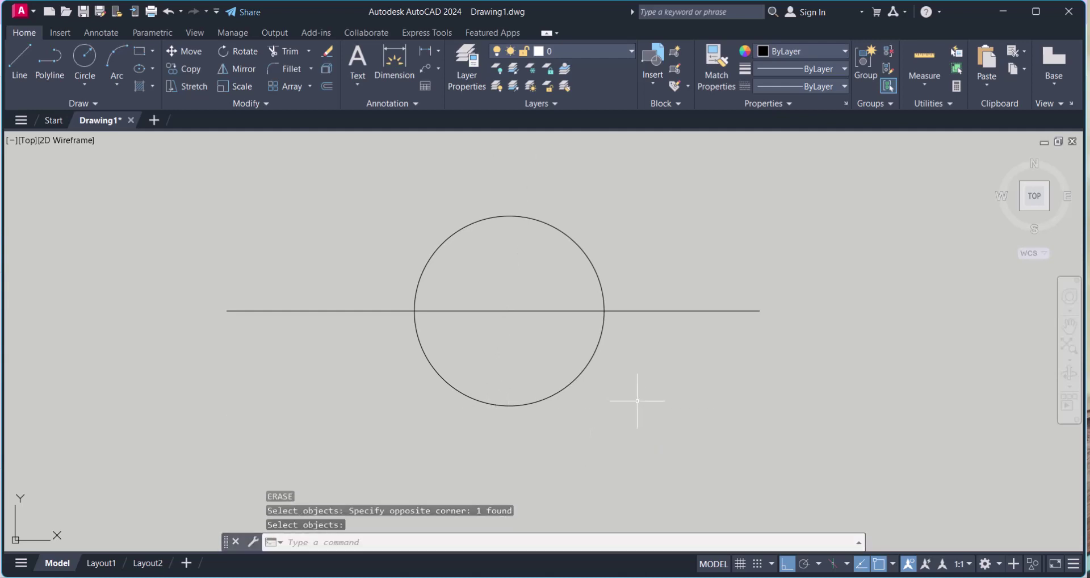
{"action": "left_click", "coordinate": [555, 335]}
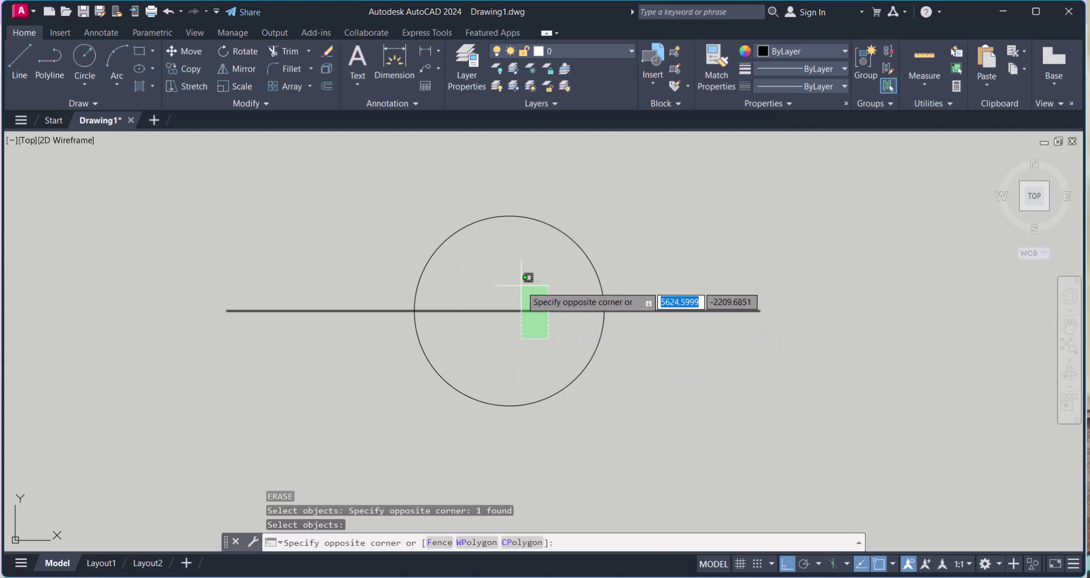
{"action": "left_click", "coordinate": [522, 284]}
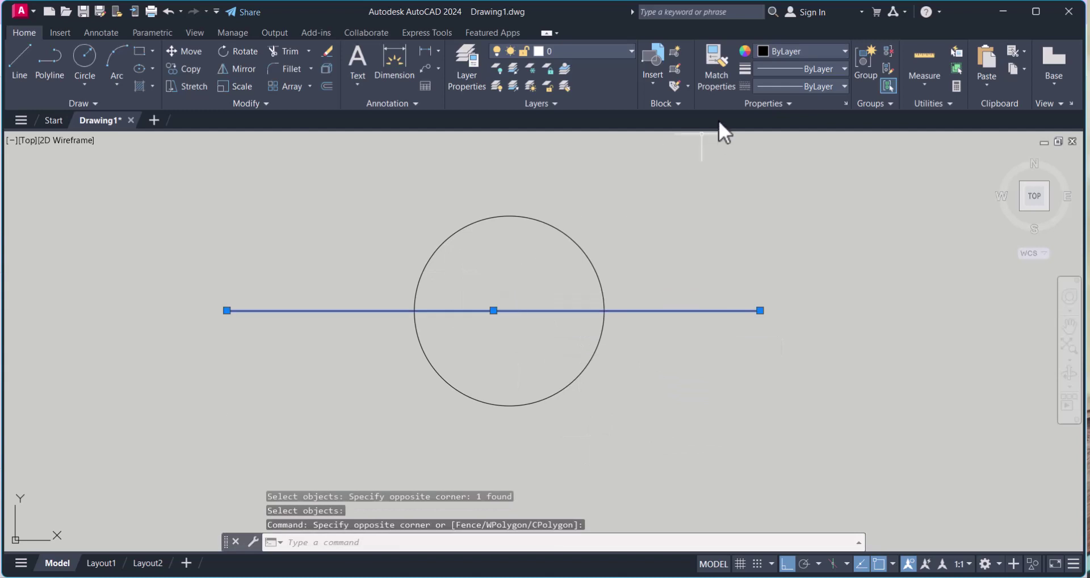
Step: Load every linetype from acad.lin and choose CENTER in the Linetype Manager
{"action": "left_click", "coordinate": [842, 87]}
{"action": "left_click", "coordinate": [771, 152]}
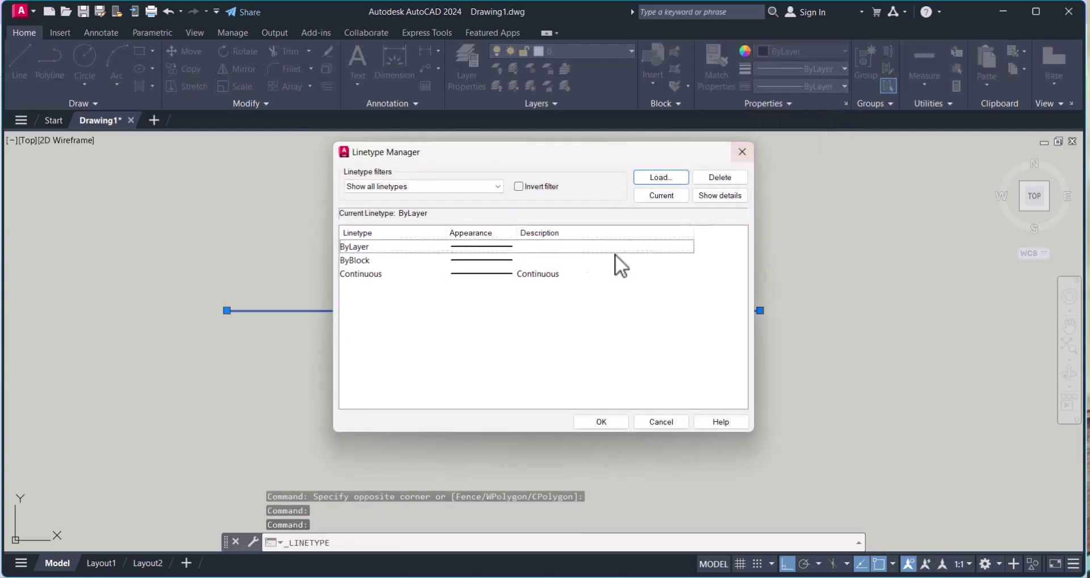
{"action": "left_click", "coordinate": [661, 177]}
{"action": "left_click", "coordinate": [517, 267]}
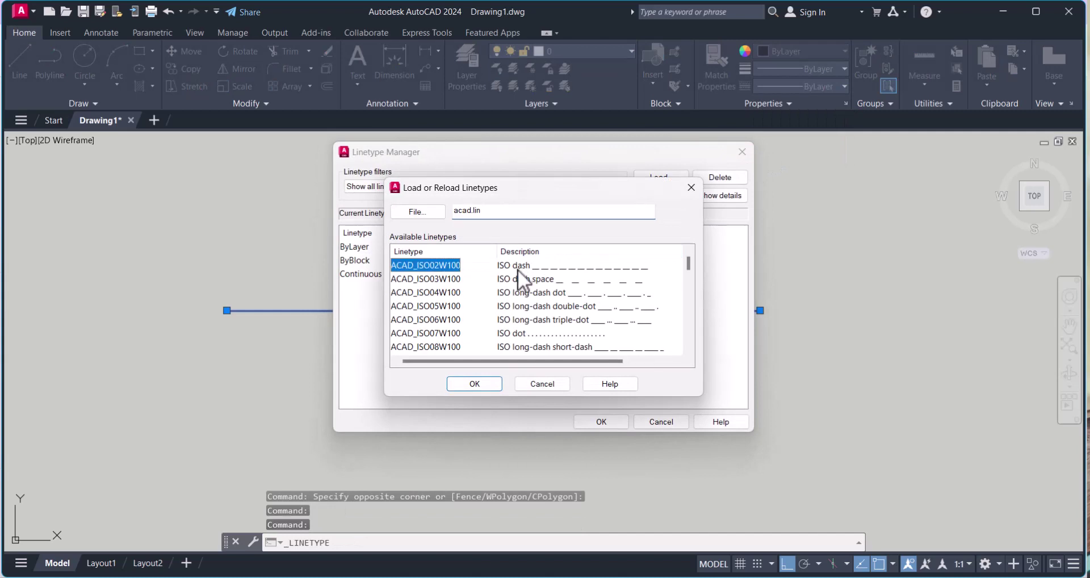
{"action": "key", "text": "ctrl+a"}
{"action": "left_click", "coordinate": [475, 383]}
{"action": "scroll", "coordinate": [552, 341], "scroll_direction": "down", "scroll_amount": 3}
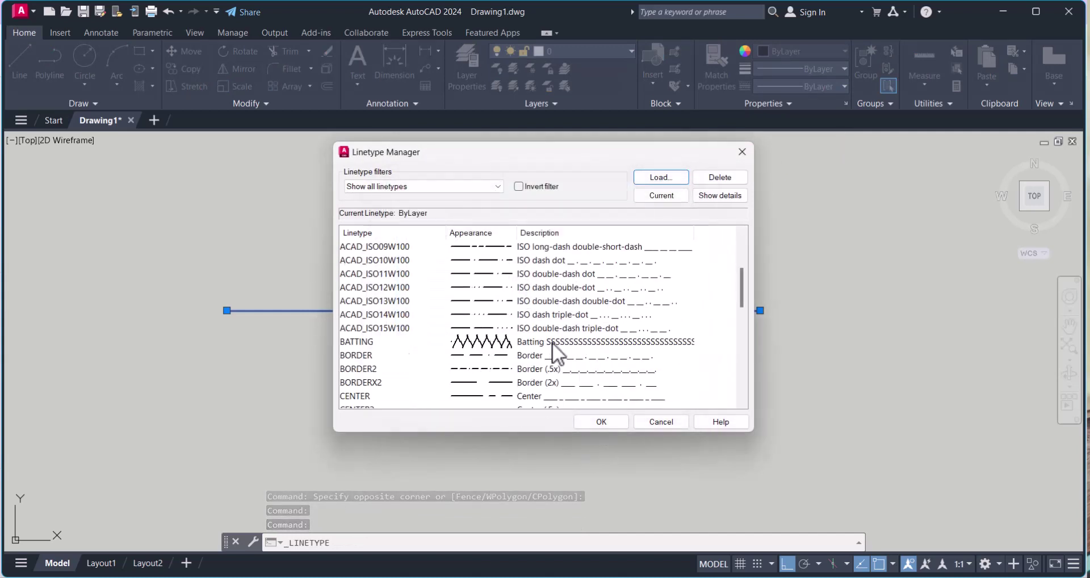
{"action": "scroll", "coordinate": [524, 393], "scroll_direction": "down", "scroll_amount": 2}
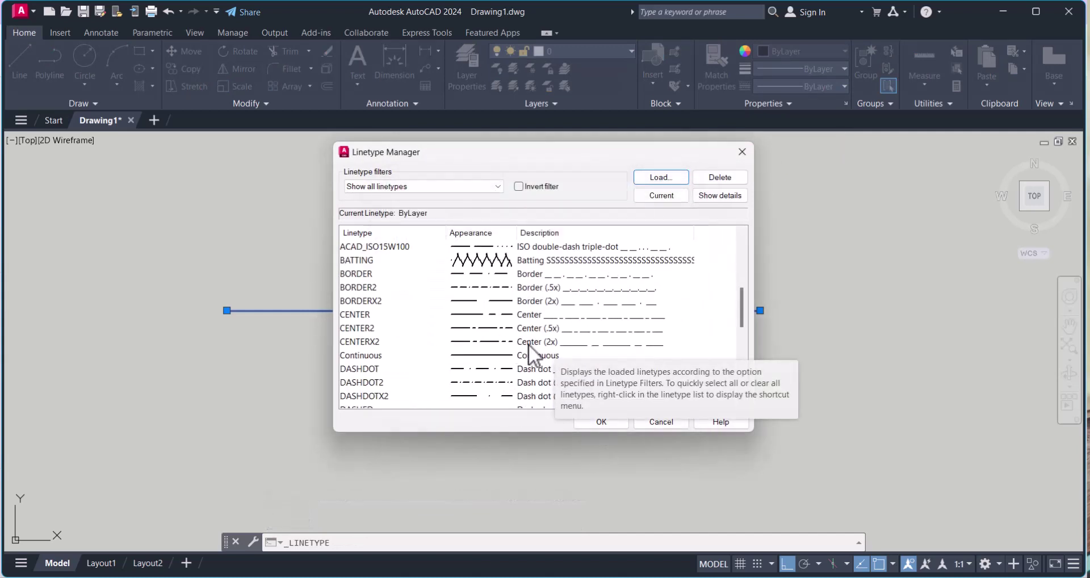
{"action": "left_click", "coordinate": [484, 314]}
{"action": "left_click", "coordinate": [599, 425]}
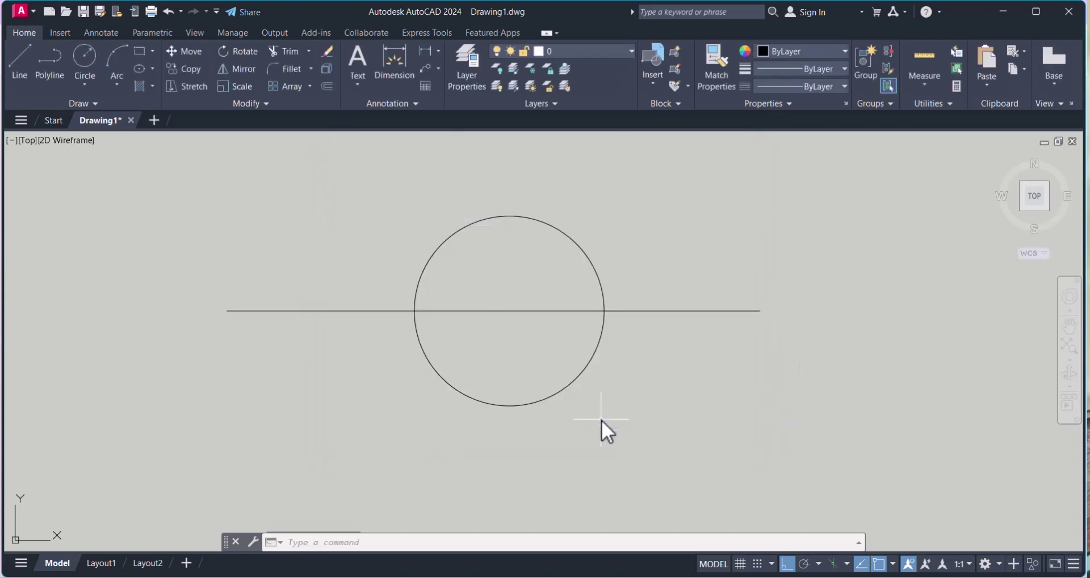
Step: Reselect the horizontal line through the circle
{"action": "scroll", "coordinate": [544, 338], "scroll_direction": "up", "scroll_amount": 2}
{"action": "left_click", "coordinate": [539, 333]}
{"action": "left_click", "coordinate": [526, 305]}
Step: Open the line's Properties with CH, browse the linetype list, then widen the palette
{"action": "left_click", "coordinate": [538, 331]}
{"action": "left_click", "coordinate": [493, 261]}
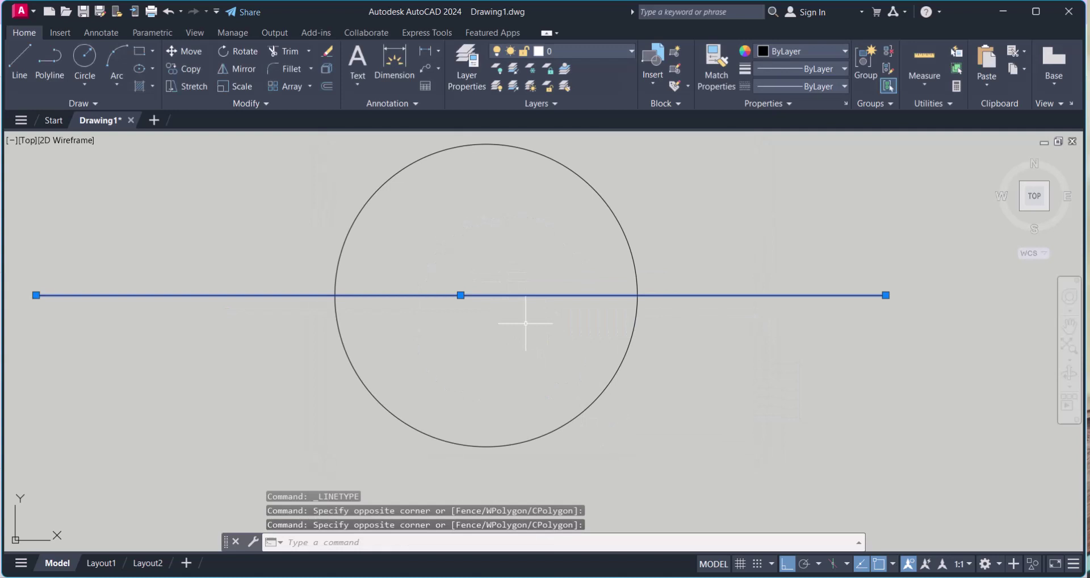
{"action": "type", "text": "CH"}
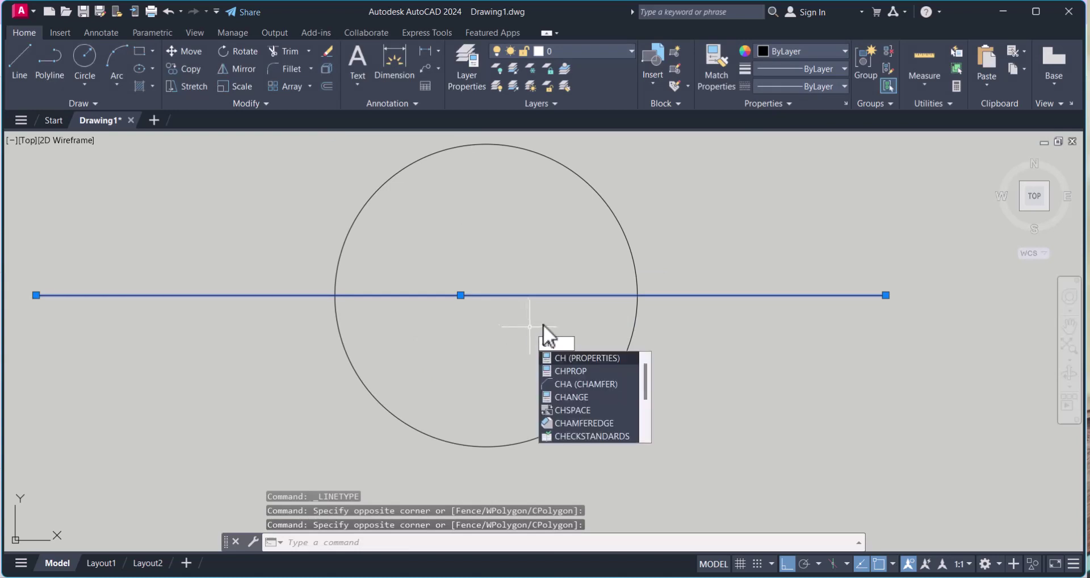
{"action": "key", "text": "Return"}
{"action": "left_click", "coordinate": [123, 120]}
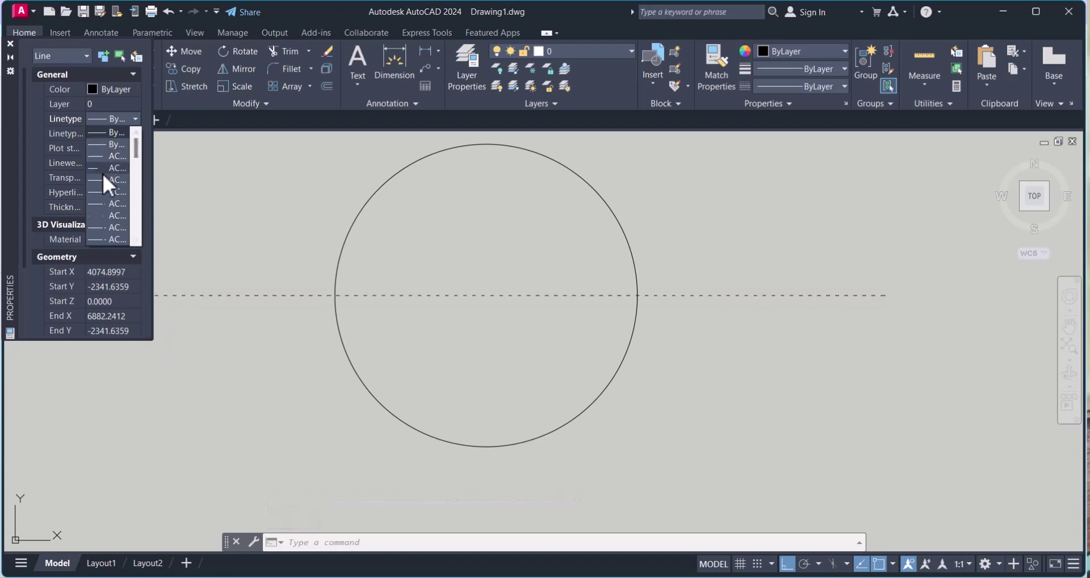
{"action": "scroll", "coordinate": [107, 234], "scroll_direction": "down", "scroll_amount": 3}
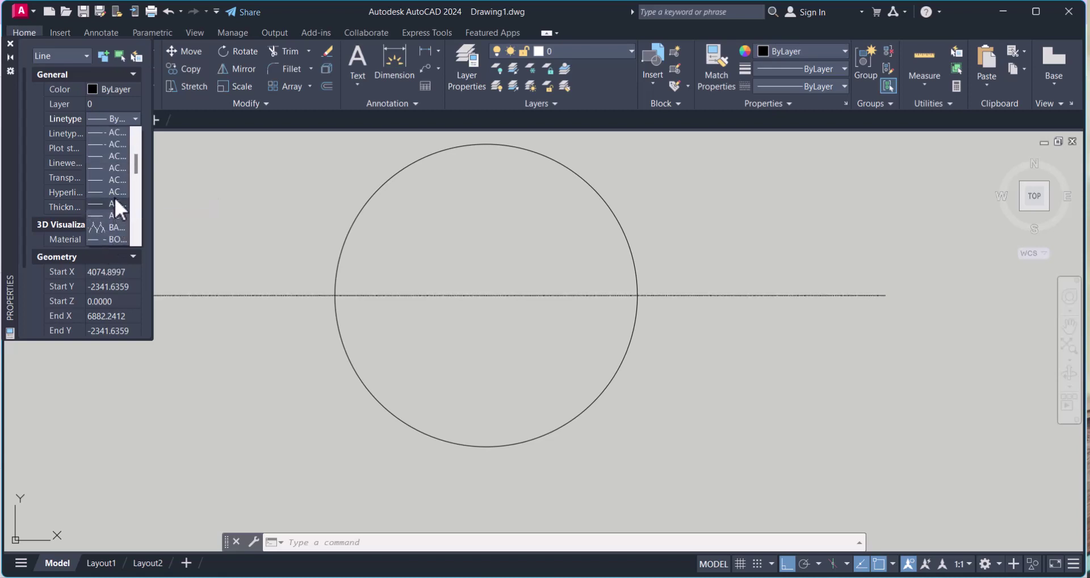
{"action": "key", "text": "Escape"}
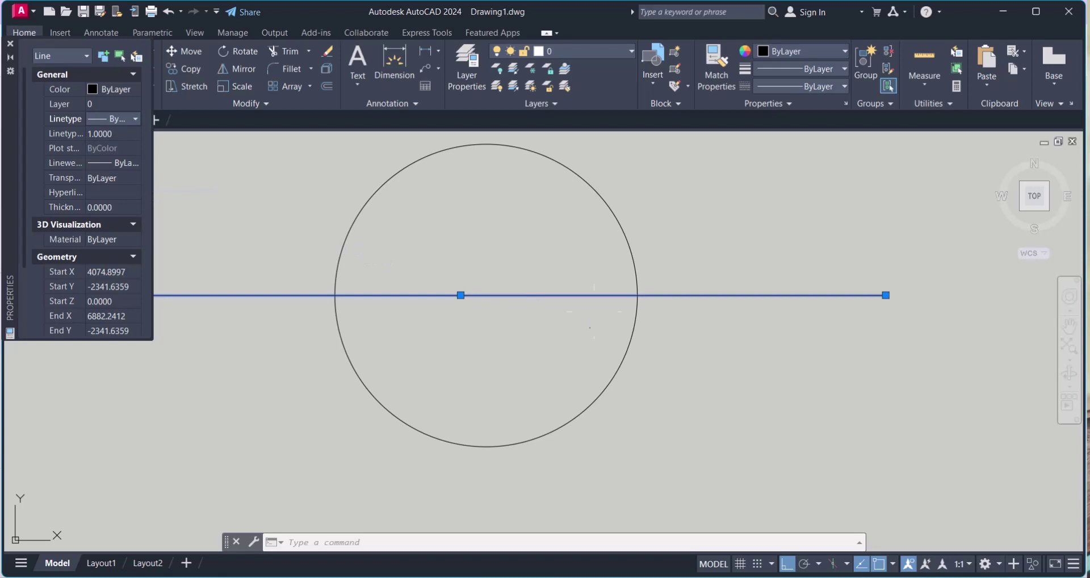
{"action": "key", "text": "Escape"}
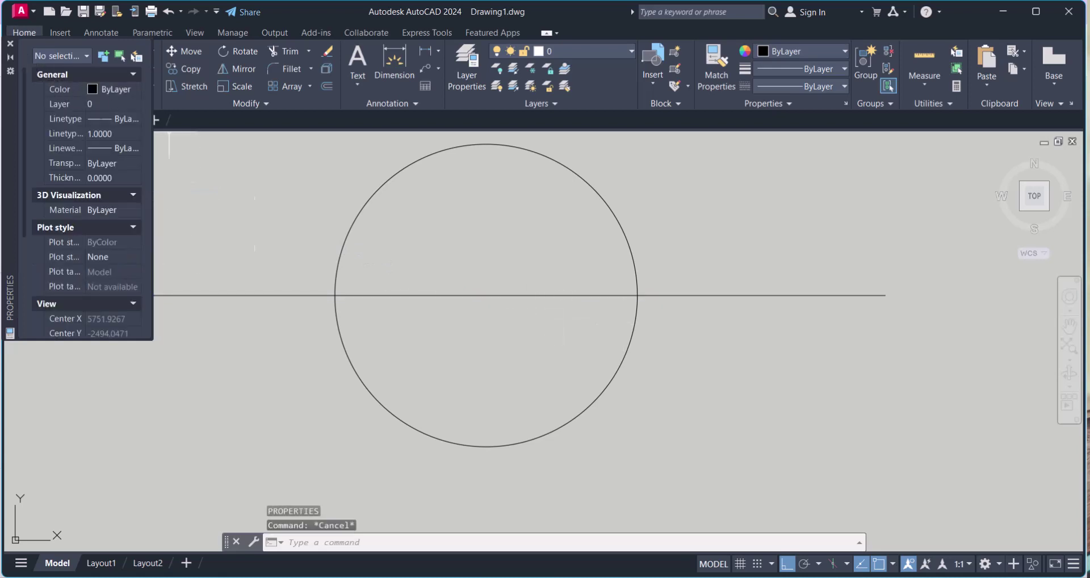
{"action": "left_click_drag", "start_coordinate": [152, 95], "coordinate": [339, 95]}
Step: Reselect the horizontal line and set its Linetype to CENTER in Properties
{"action": "left_click", "coordinate": [561, 342]}
{"action": "left_click", "coordinate": [523, 279]}
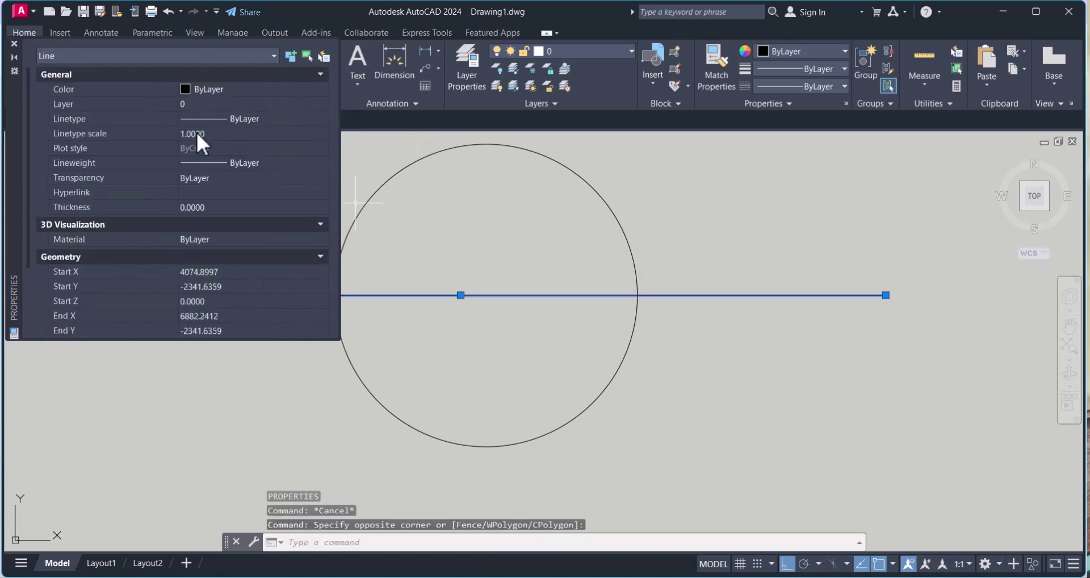
{"action": "left_click", "coordinate": [264, 116]}
{"action": "left_click", "coordinate": [265, 116]}
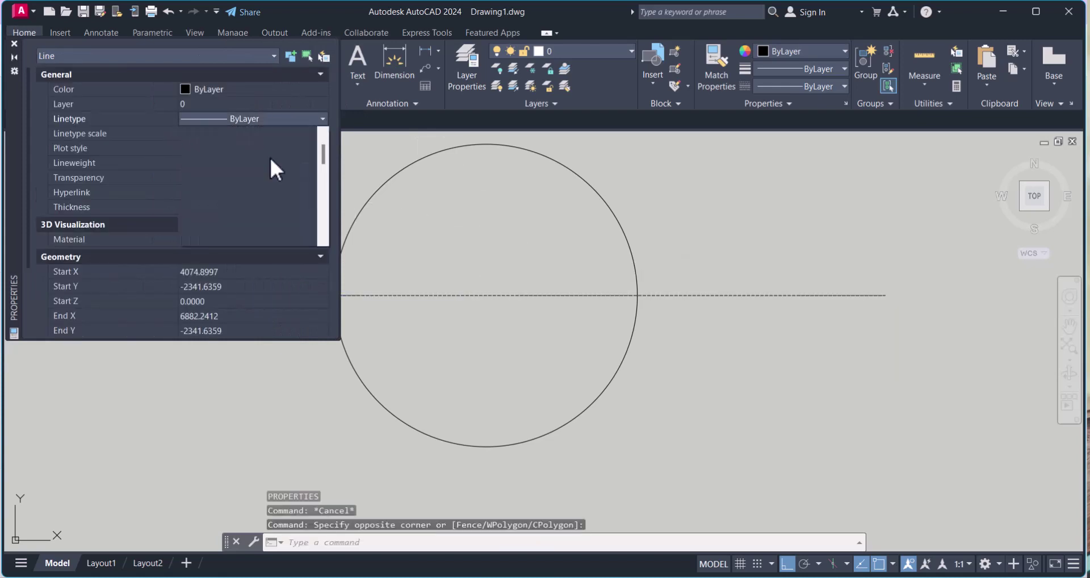
{"action": "scroll", "coordinate": [270, 158], "scroll_direction": "down", "scroll_amount": 3}
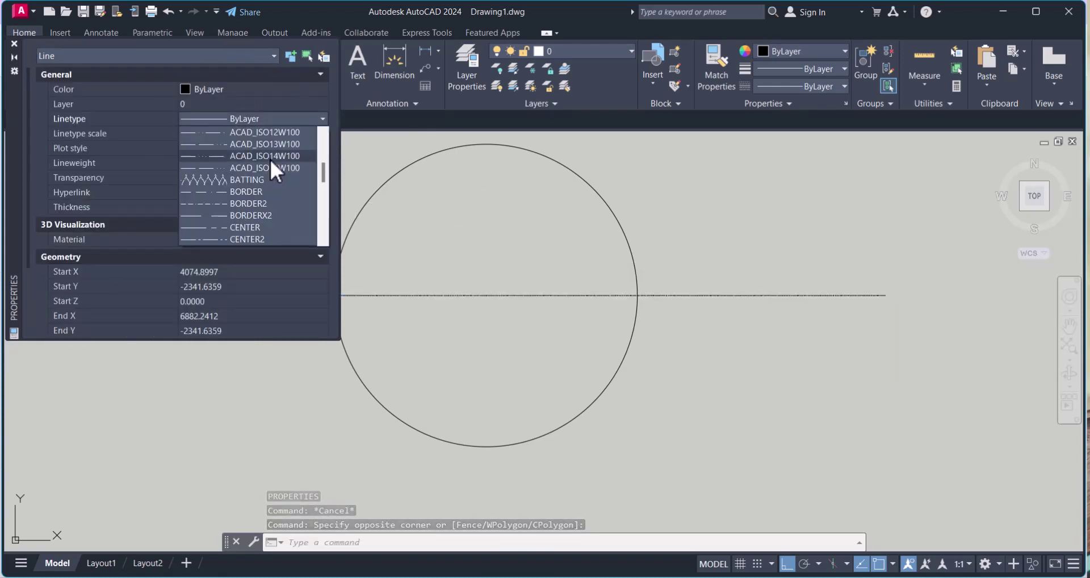
{"action": "left_click", "coordinate": [248, 229]}
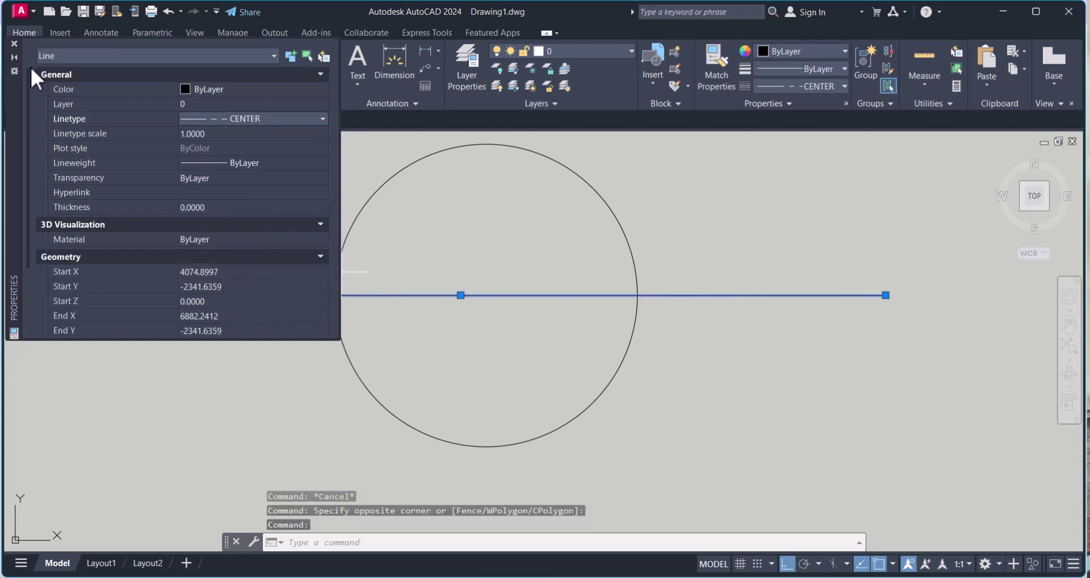
Step: Close the Properties palette and set the global linetype scale (LTS) to 100
{"action": "left_click", "coordinate": [13, 43]}
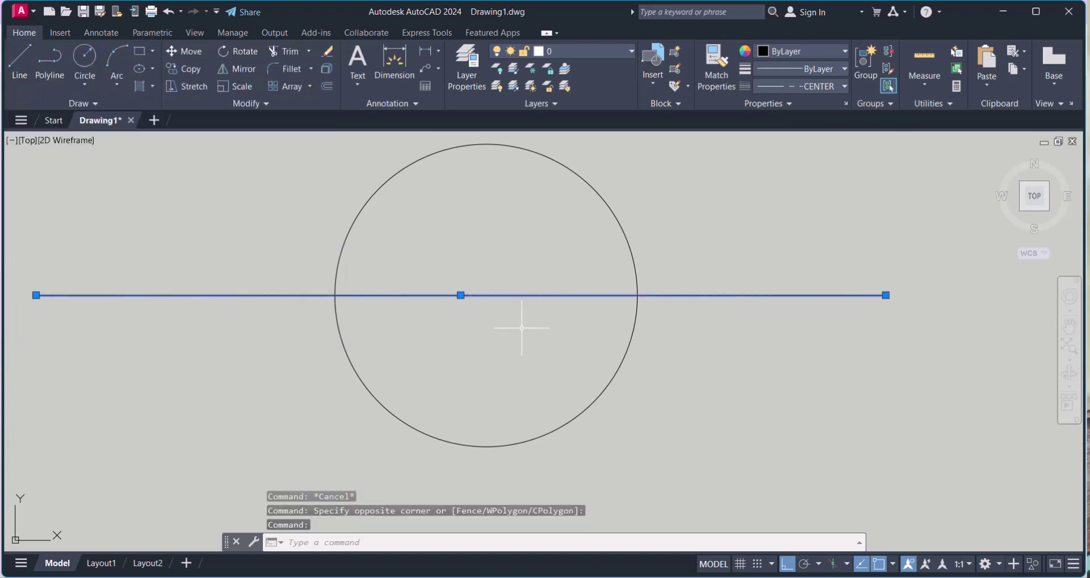
{"action": "key", "text": "Escape"}
{"action": "scroll", "coordinate": [521, 324], "scroll_direction": "up", "scroll_amount": 2}
{"action": "type", "text": "lts"}
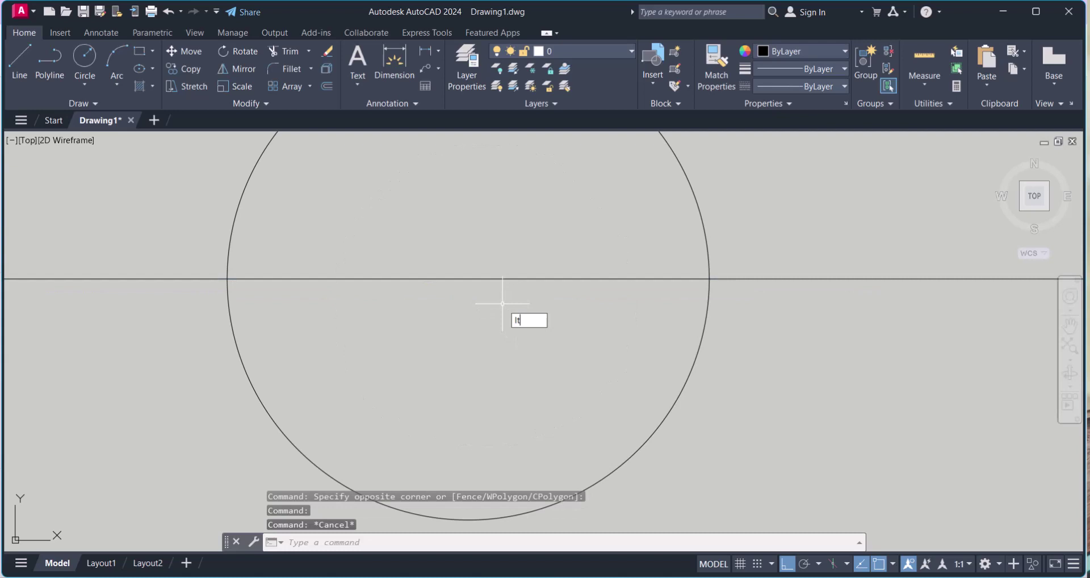
{"action": "key", "text": "Return"}
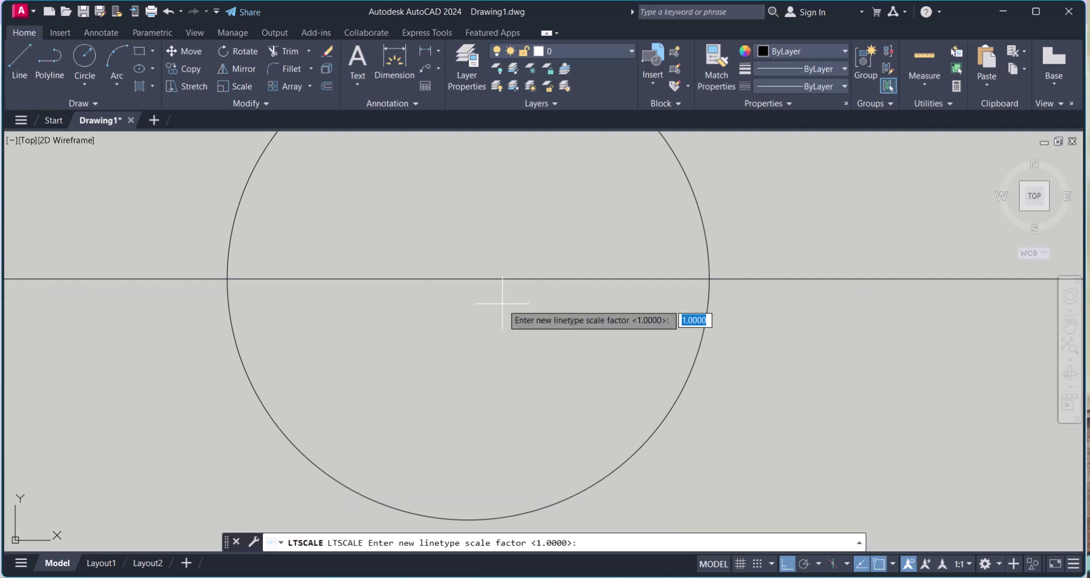
{"action": "type", "text": "100"}
{"action": "key", "text": "Return"}
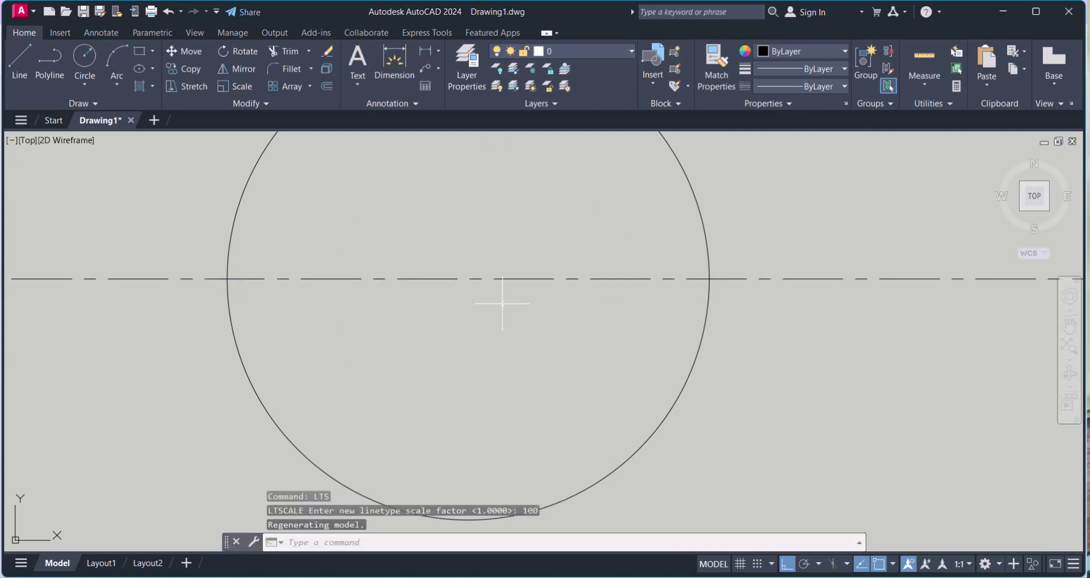
Step: Zoom and pan so the circle with its centre line sits mid-screen
{"action": "scroll", "coordinate": [503, 303], "scroll_direction": "down", "scroll_amount": 2}
{"action": "scroll", "coordinate": [562, 293], "scroll_direction": "down", "scroll_amount": 3}
{"action": "scroll", "coordinate": [537, 310], "scroll_direction": "up", "scroll_amount": 3}
{"action": "scroll", "coordinate": [501, 293], "scroll_direction": "down", "scroll_amount": 1}
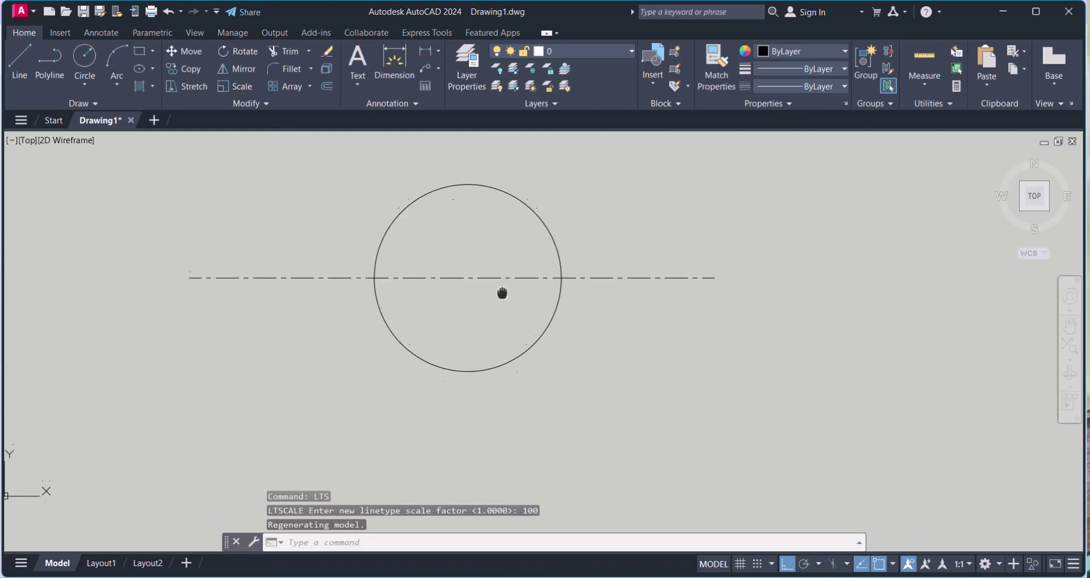
{"action": "middle_click_drag", "start_coordinate": [506, 304], "coordinate": [616, 327]}
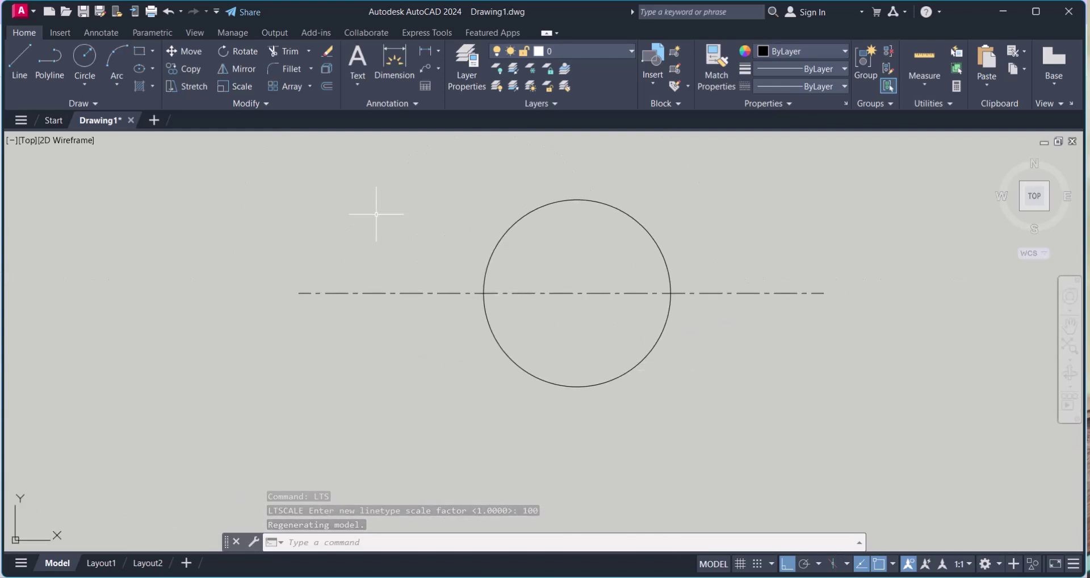
Step: Dimension the circle's width between its centre-line intersections, placing 1000.0 below the circle
{"action": "left_click", "coordinate": [393, 51]}
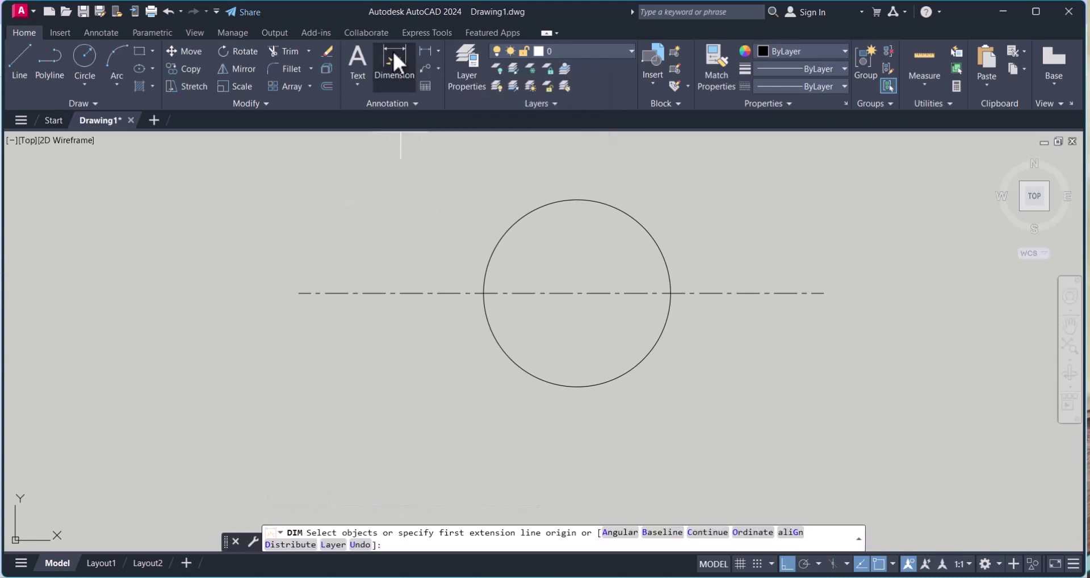
{"action": "left_click", "coordinate": [482, 293]}
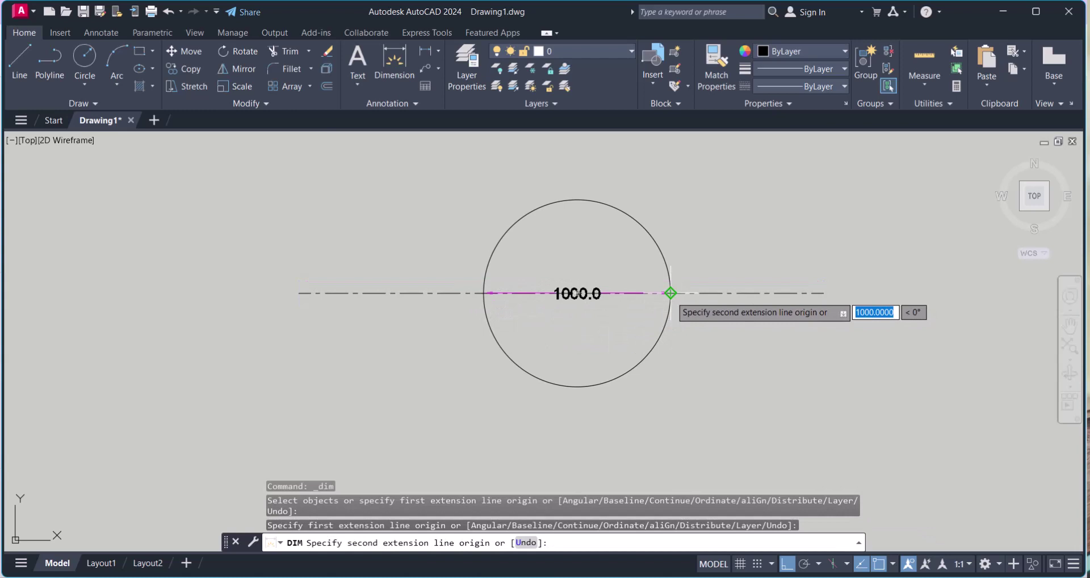
{"action": "left_click", "coordinate": [670, 293]}
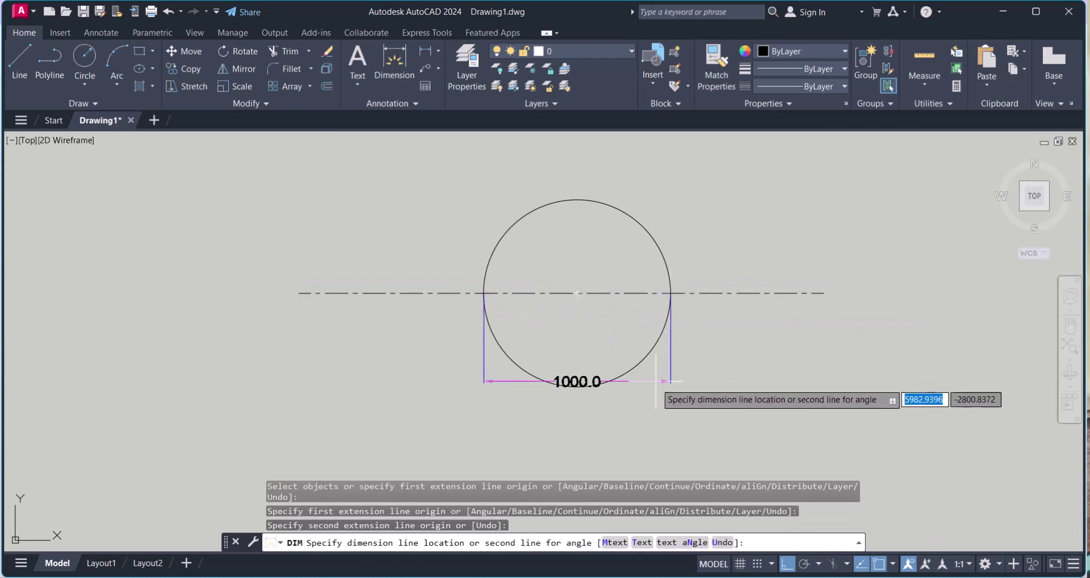
{"action": "left_click", "coordinate": [640, 433]}
{"action": "scroll", "coordinate": [703, 267], "scroll_direction": "up", "scroll_amount": 4}
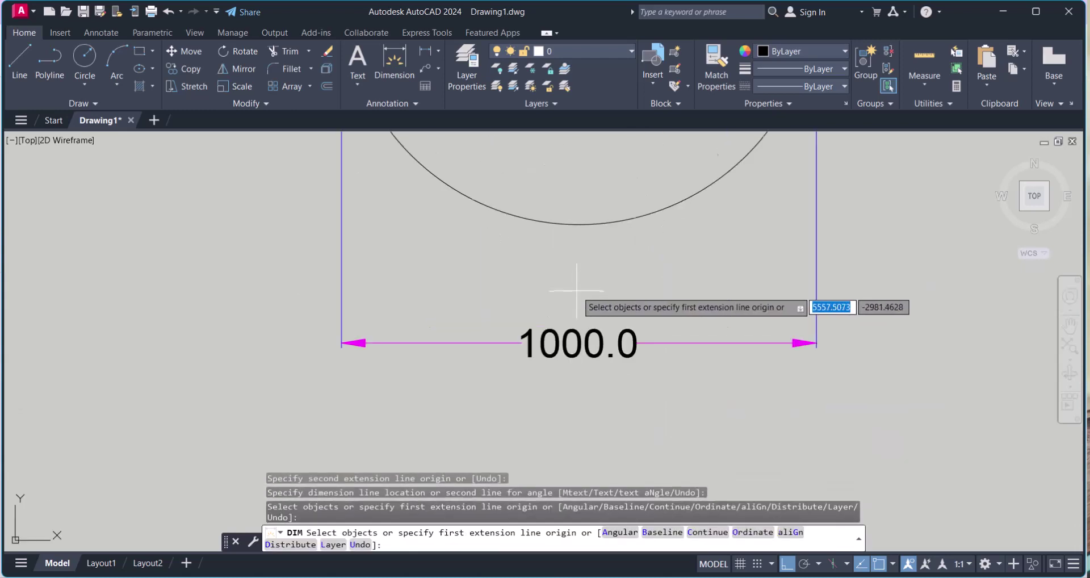
{"action": "scroll", "coordinate": [602, 324], "scroll_direction": "down", "scroll_amount": 2}
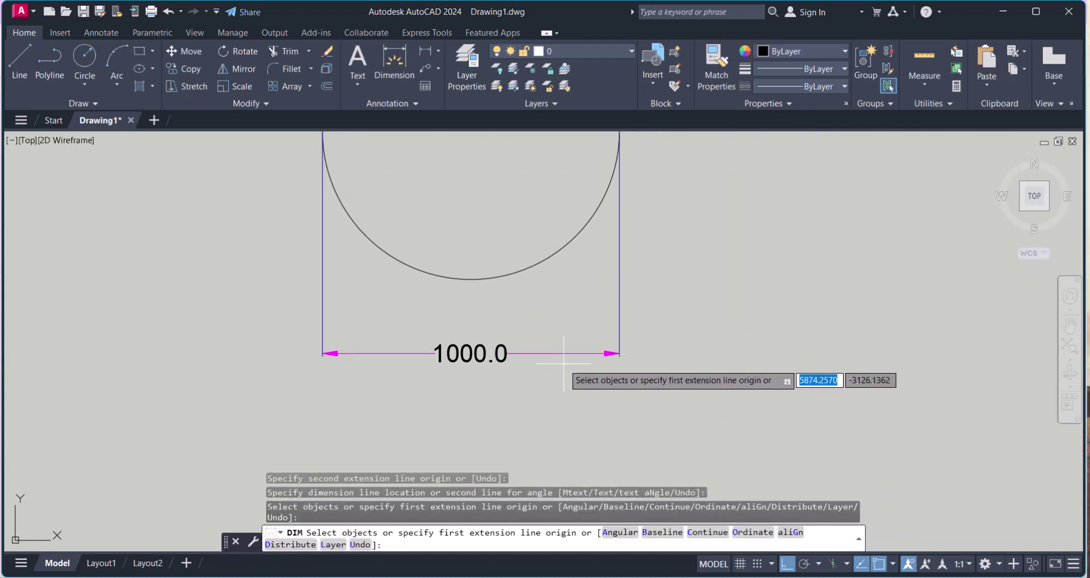
Step: Cancel DIM, open the Dimension Style Manager with D, and modify the Standard style
{"action": "type", "text": "d"}
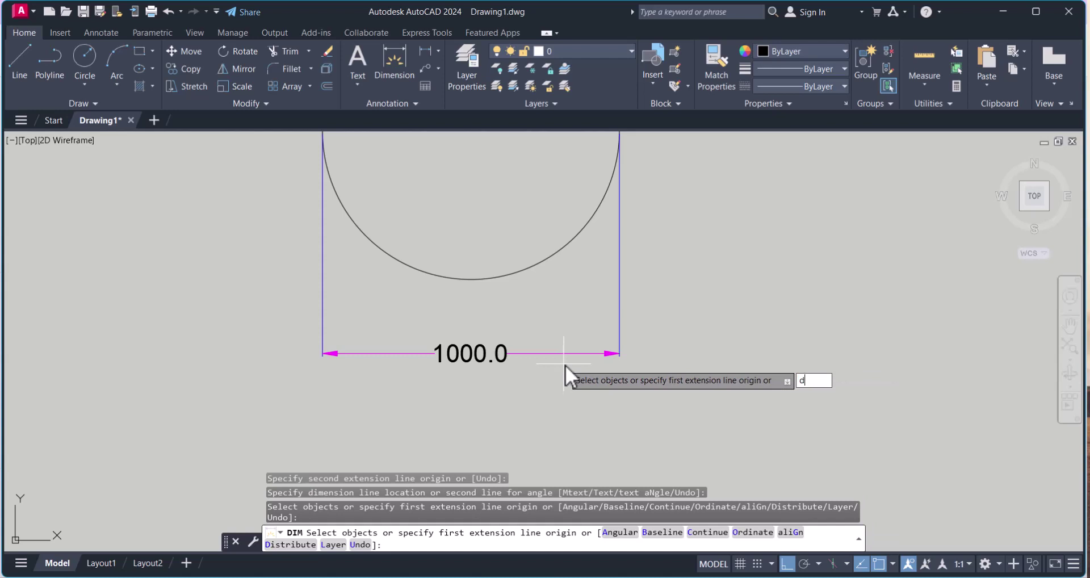
{"action": "key", "text": "Escape"}
{"action": "key", "text": "Escape"}
{"action": "type", "text": "d"}
{"action": "key", "text": "Return"}
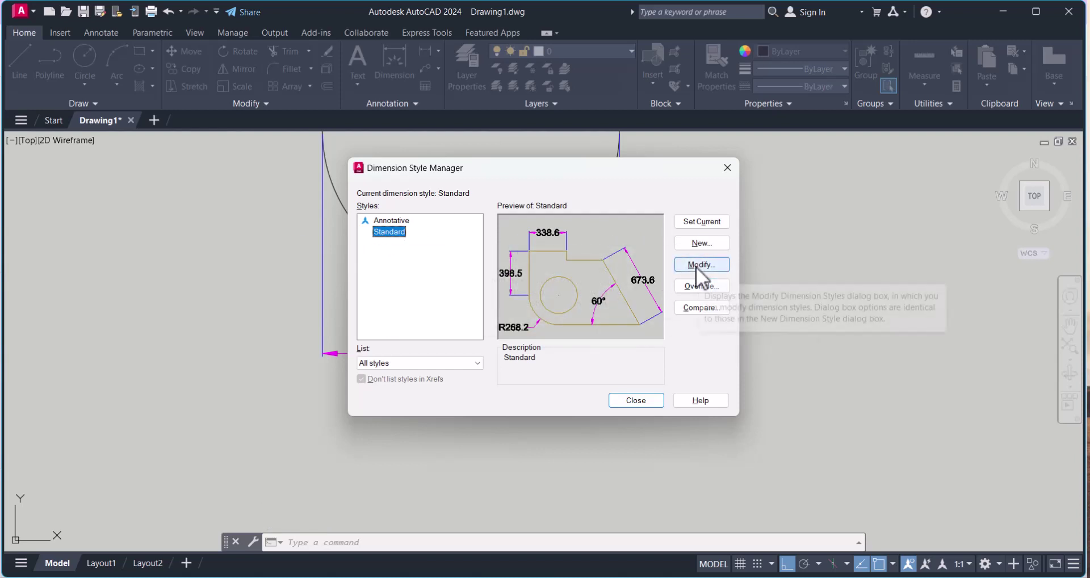
{"action": "left_click", "coordinate": [696, 267]}
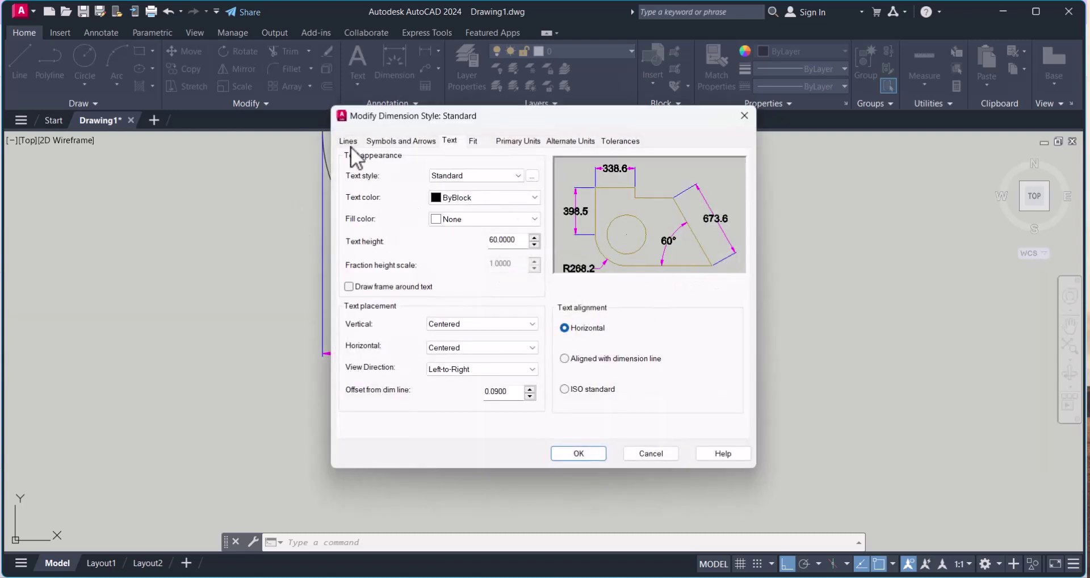
Step: Check the Standard style's text height of 60 and arrow size of 50
{"action": "left_click_drag", "start_coordinate": [488, 114], "coordinate": [736, 141]}
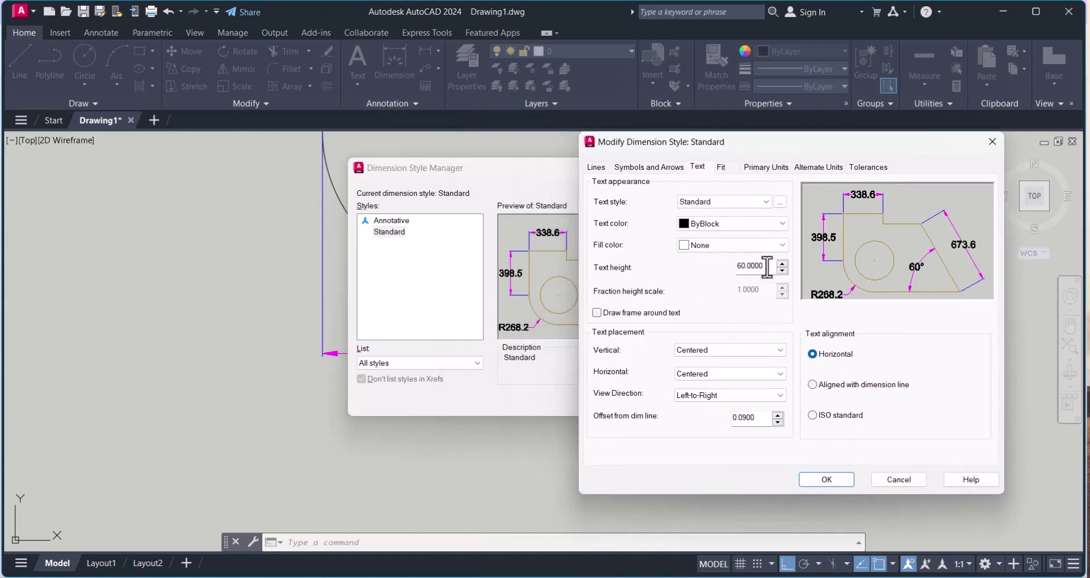
{"action": "left_click_drag", "start_coordinate": [769, 267], "coordinate": [733, 265]}
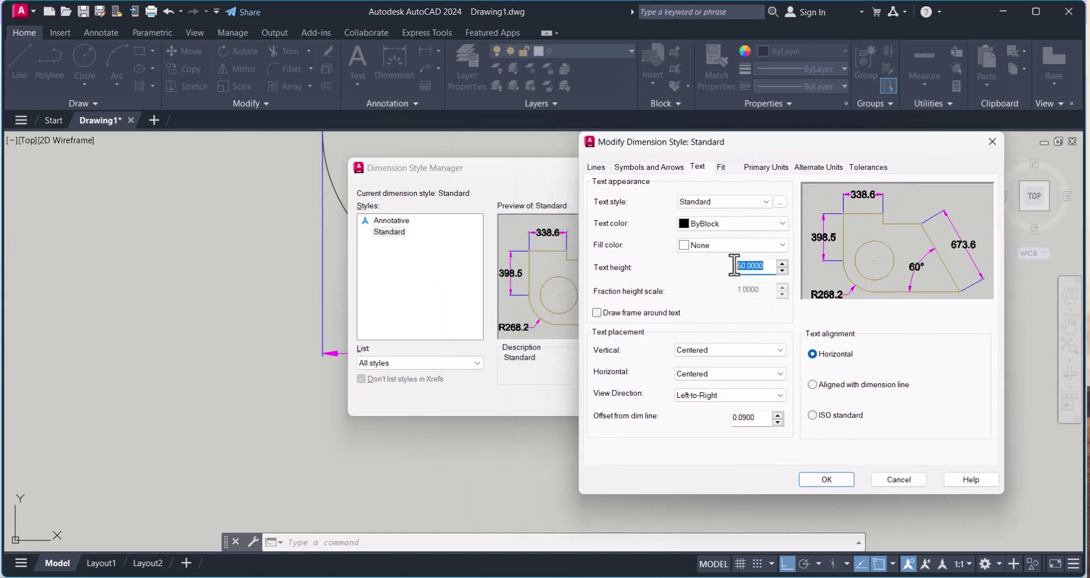
{"action": "left_click", "coordinate": [630, 166]}
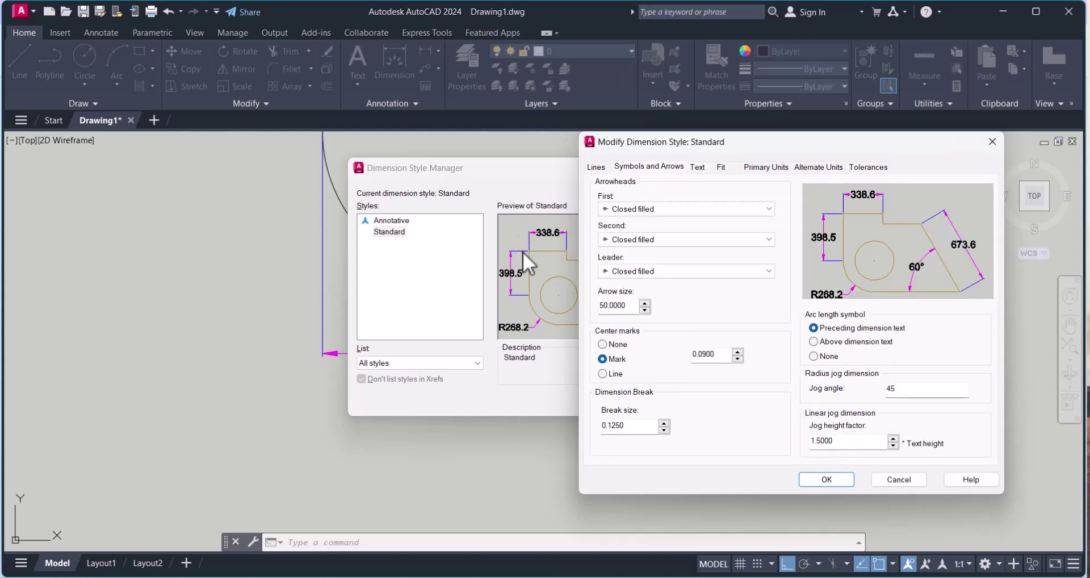
{"action": "left_click_drag", "start_coordinate": [626, 308], "coordinate": [601, 302]}
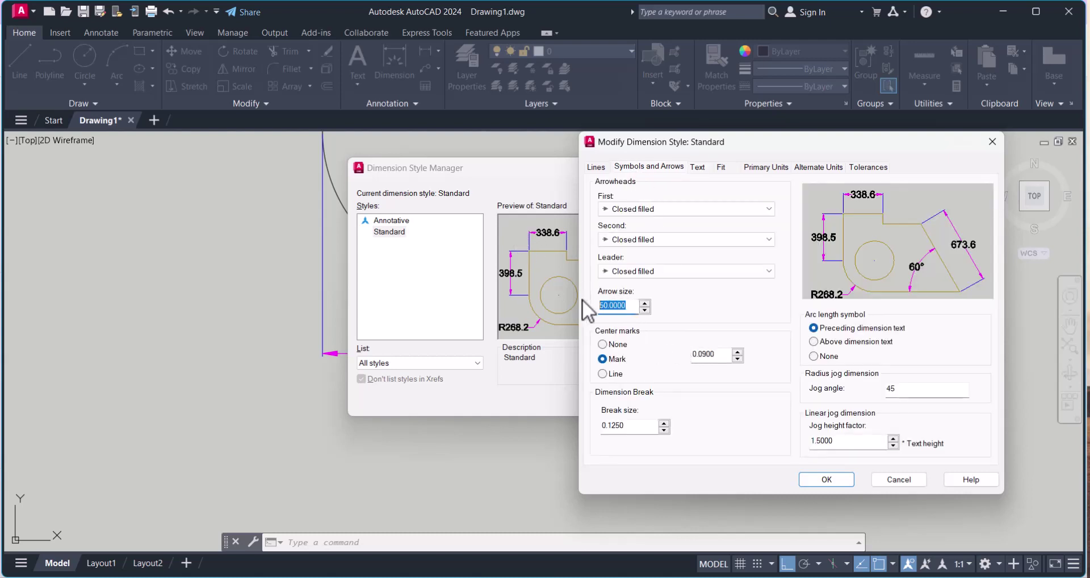
{"action": "left_click", "coordinate": [597, 168]}
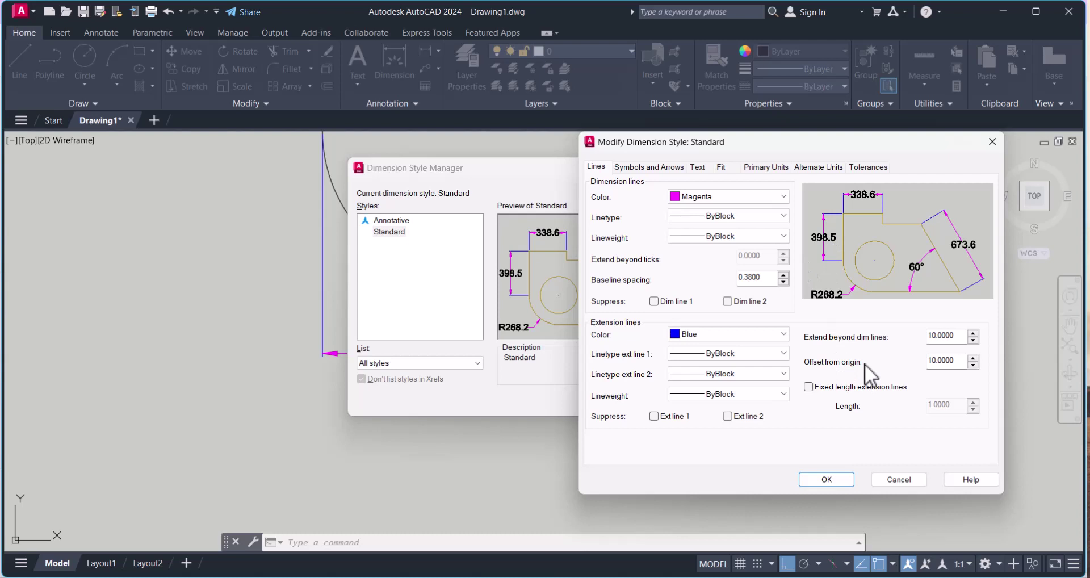
Step: Set the Standard style's linear precision to 0 on Primary Units and save the change
{"action": "left_click", "coordinate": [283, 376]}
{"action": "left_click", "coordinate": [700, 168]}
{"action": "left_click", "coordinate": [723, 168]}
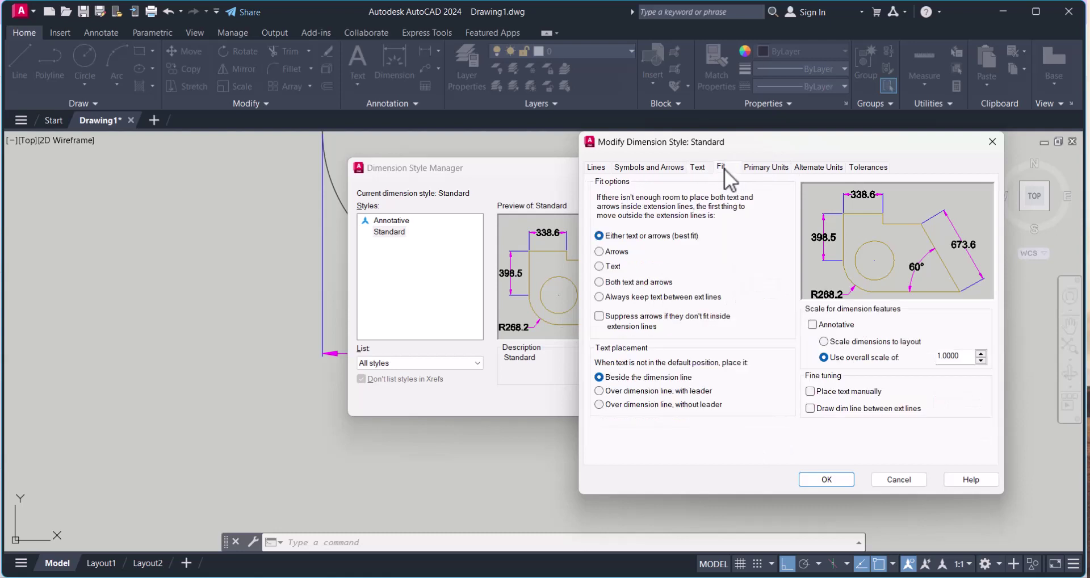
{"action": "left_click", "coordinate": [770, 166]}
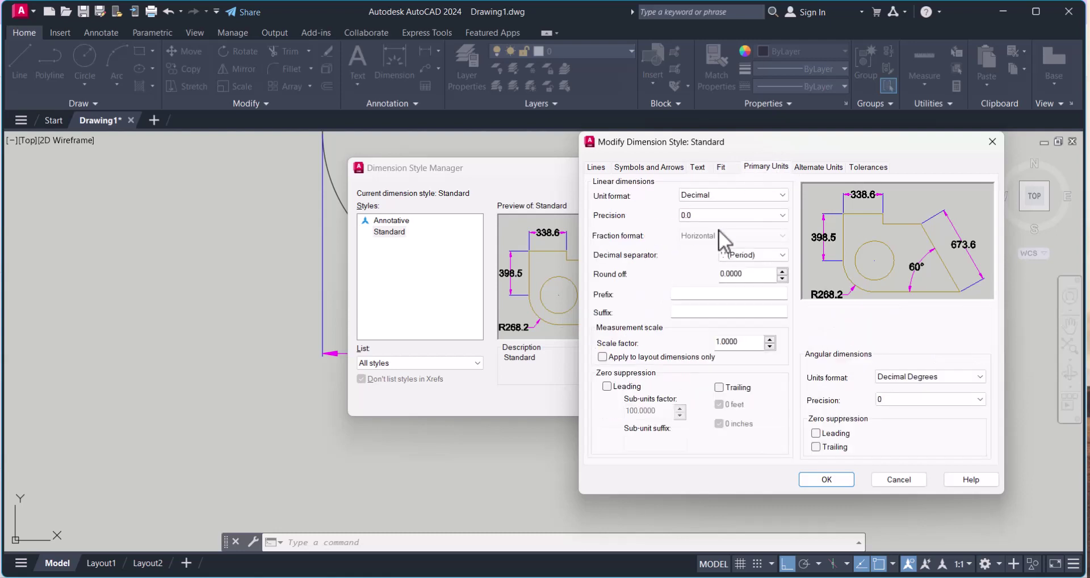
{"action": "left_click", "coordinate": [724, 215]}
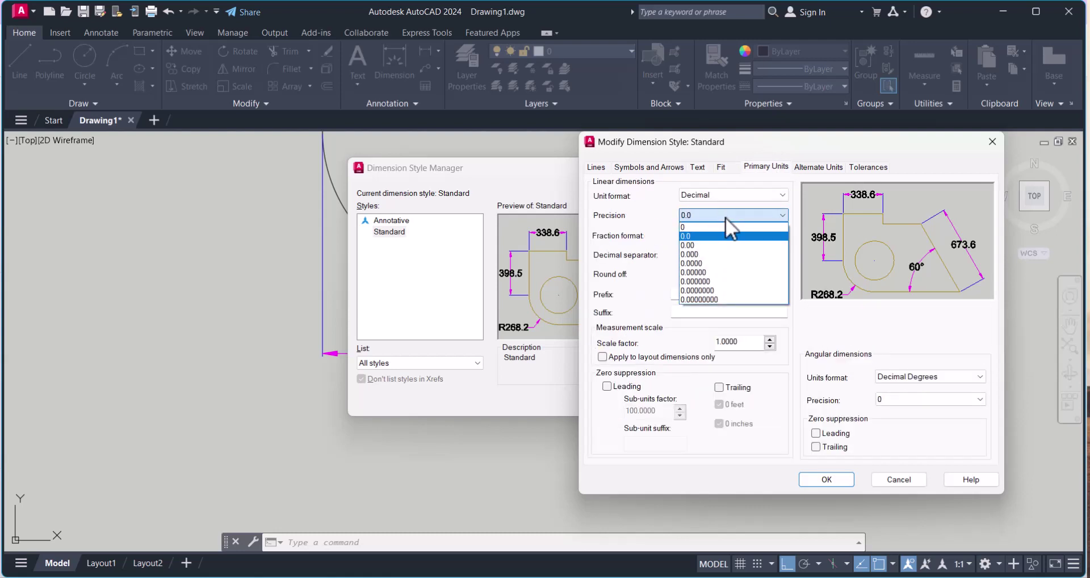
{"action": "left_click", "coordinate": [695, 226]}
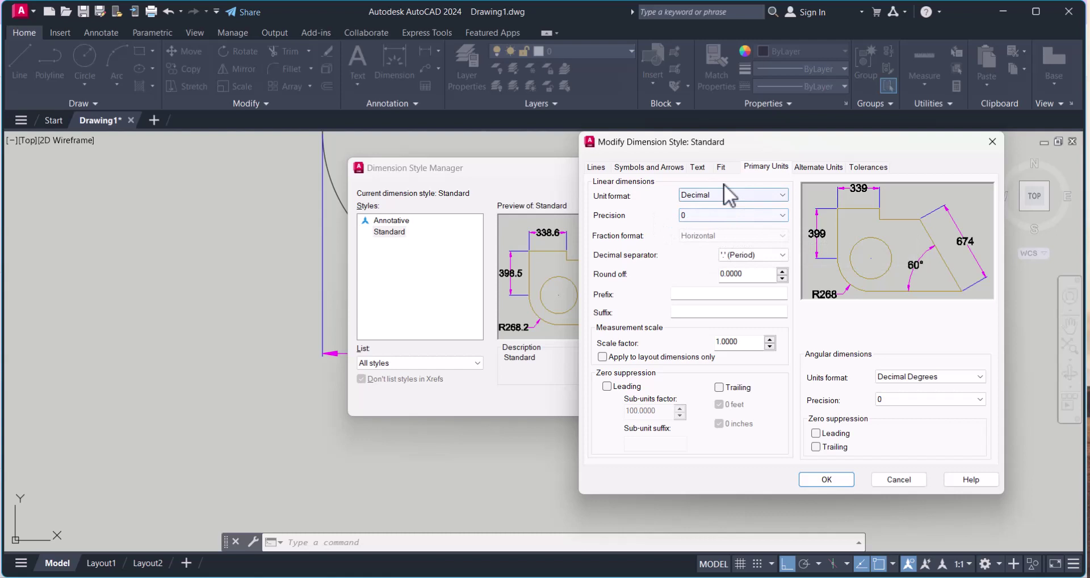
{"action": "left_click", "coordinate": [829, 479]}
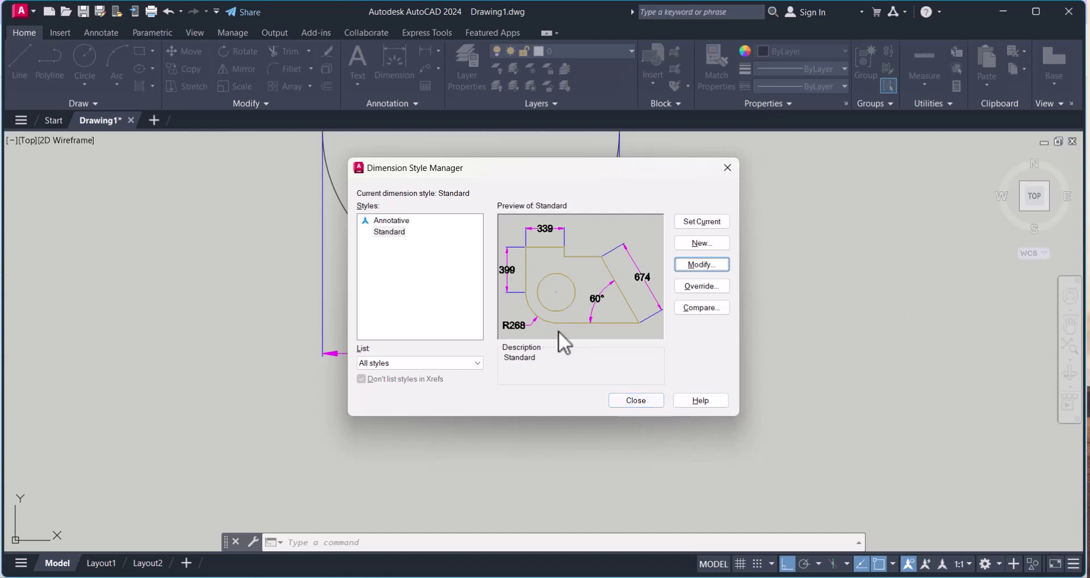
Step: Close the Dimension Style Manager and zoom in to see the dimension now reading 1000
{"action": "left_click", "coordinate": [637, 401]}
{"action": "middle_click_drag", "start_coordinate": [486, 377], "coordinate": [525, 376]}
{"action": "scroll", "coordinate": [579, 372], "scroll_direction": "down", "scroll_amount": 4}
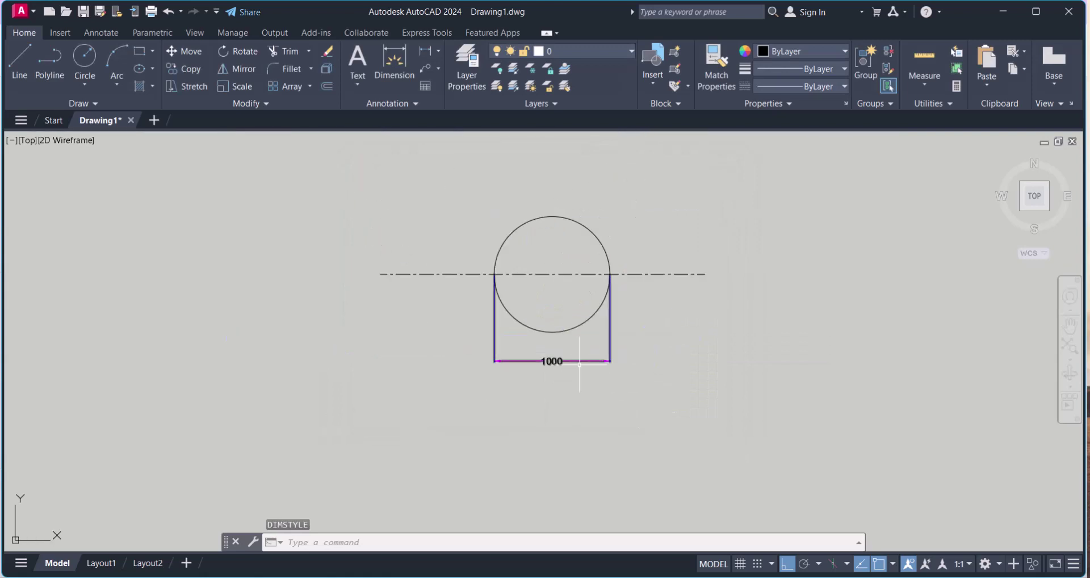
{"action": "scroll", "coordinate": [563, 391], "scroll_direction": "up", "scroll_amount": 4}
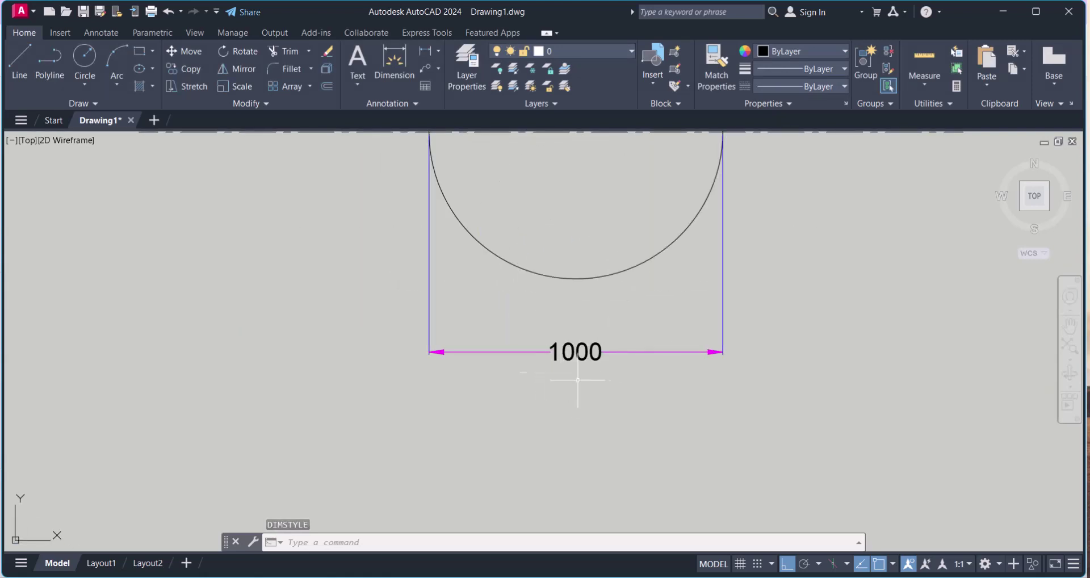
{"action": "scroll", "coordinate": [556, 358], "scroll_direction": "up", "scroll_amount": 2}
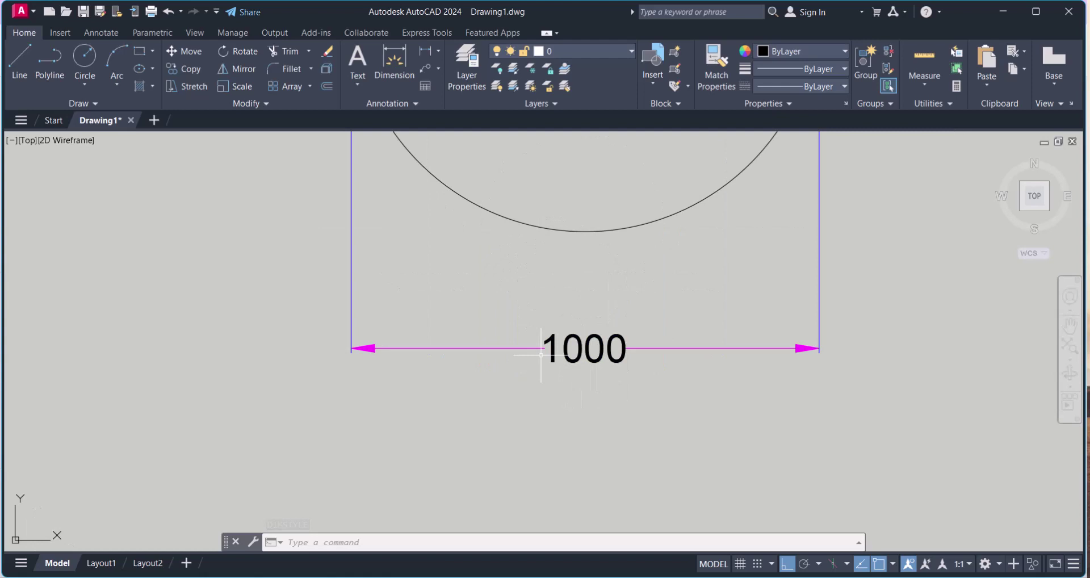
{"action": "scroll", "coordinate": [529, 348], "scroll_direction": "up", "scroll_amount": 2}
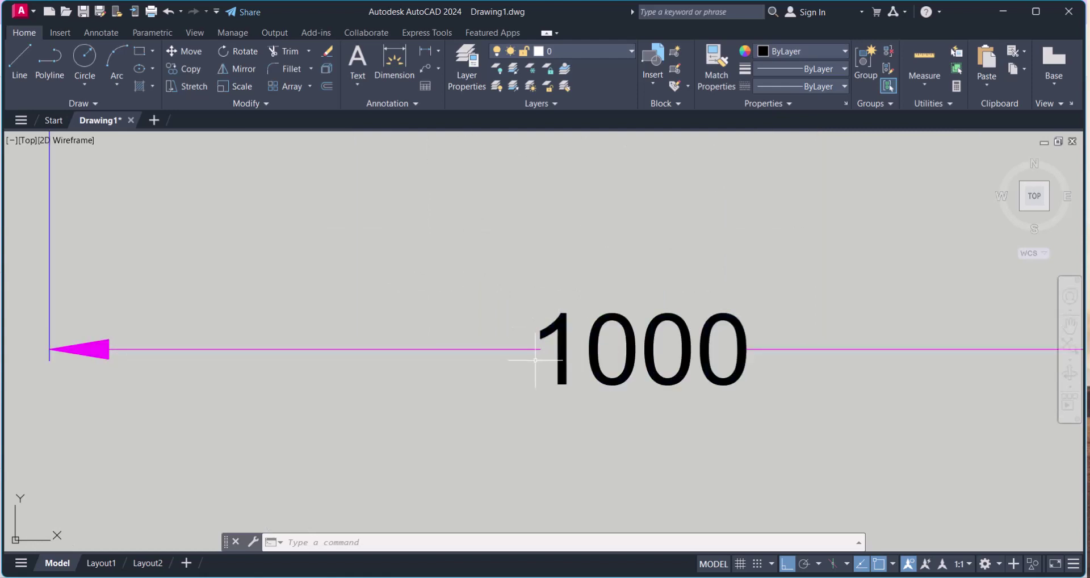
{"action": "key", "text": "Escape"}
{"action": "key", "text": "Escape"}
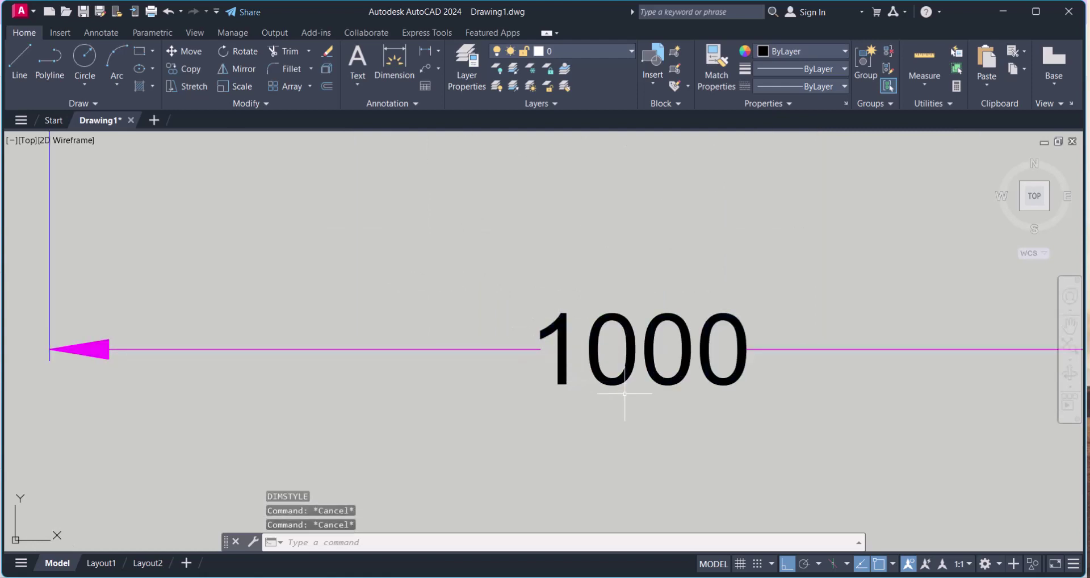
Step: Edit the circle's 1000 dimension with ED, prefixing %%c so it reads Ø1000
{"action": "type", "text": "ED"}
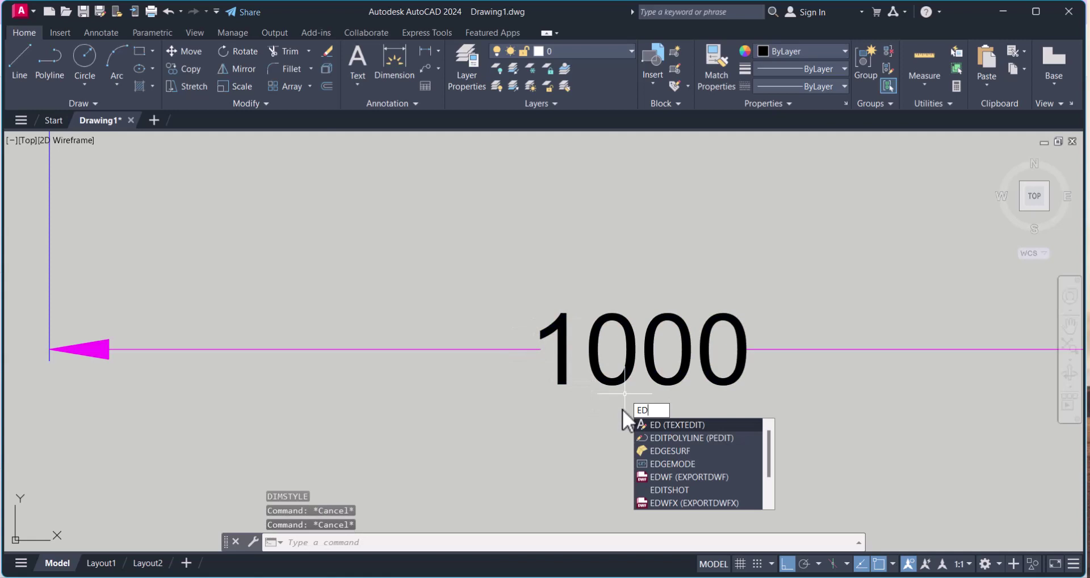
{"action": "key", "text": "Return"}
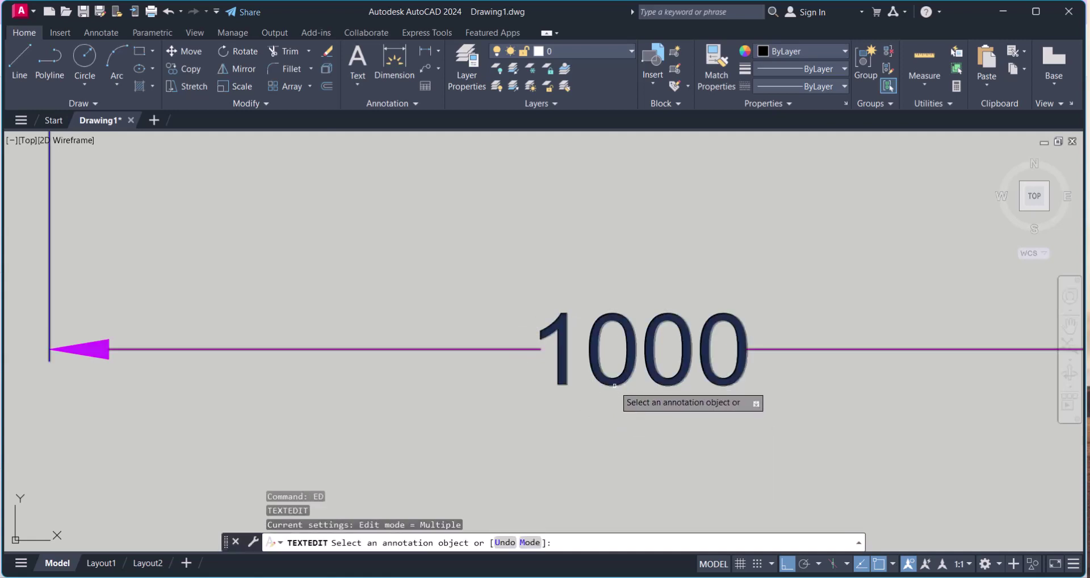
{"action": "left_click", "coordinate": [614, 386]}
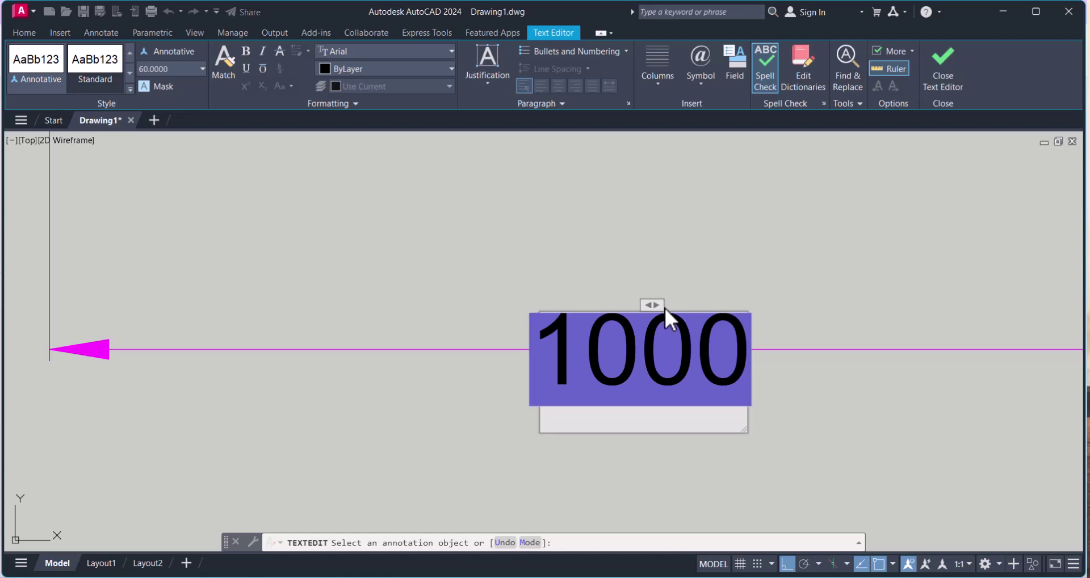
{"action": "left_click_drag", "start_coordinate": [663, 305], "coordinate": [1027, 274]}
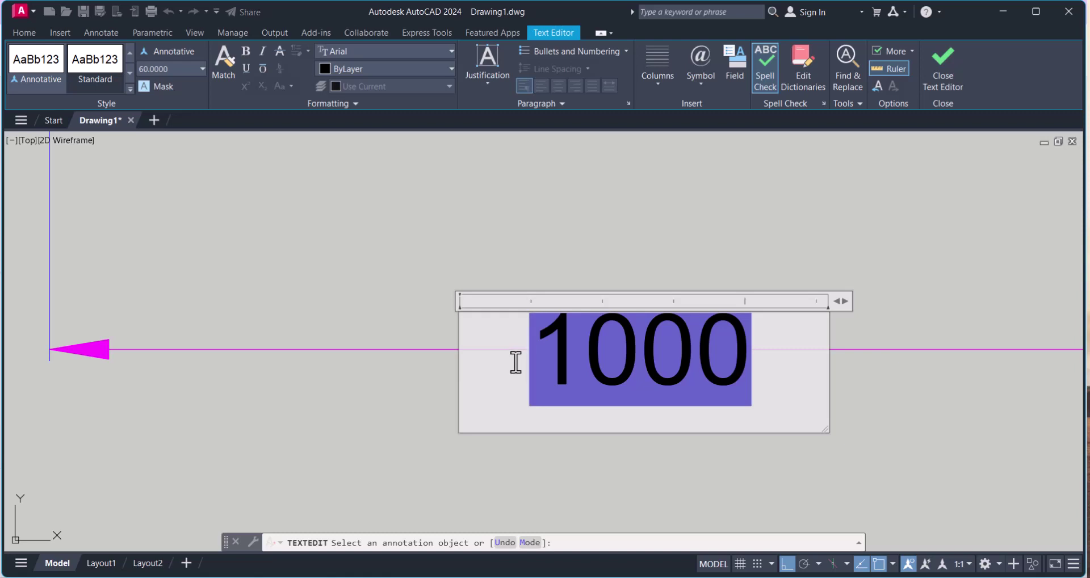
{"action": "type", "text": "%%"}
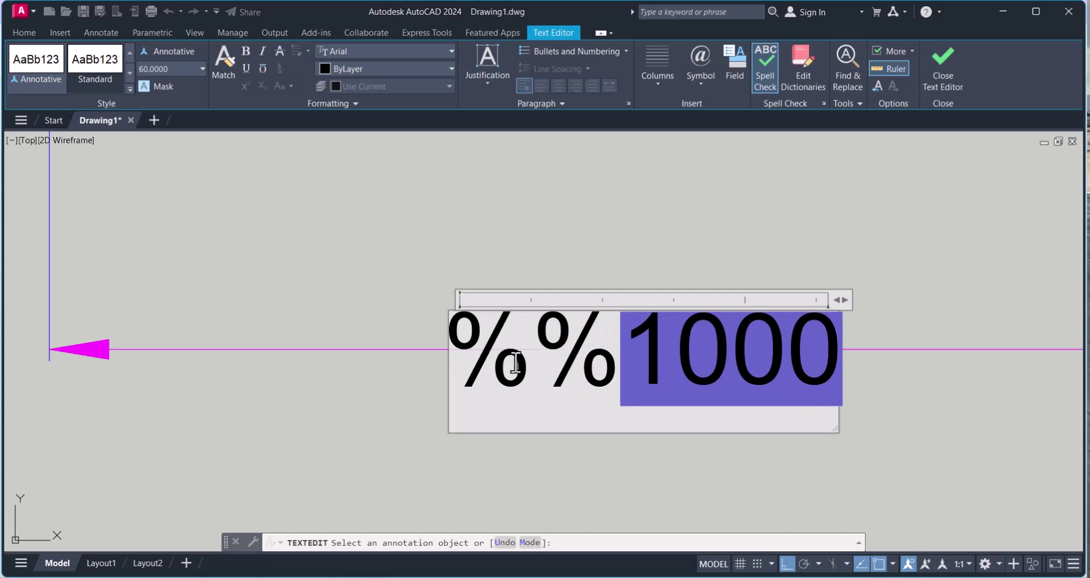
{"action": "type", "text": "c"}
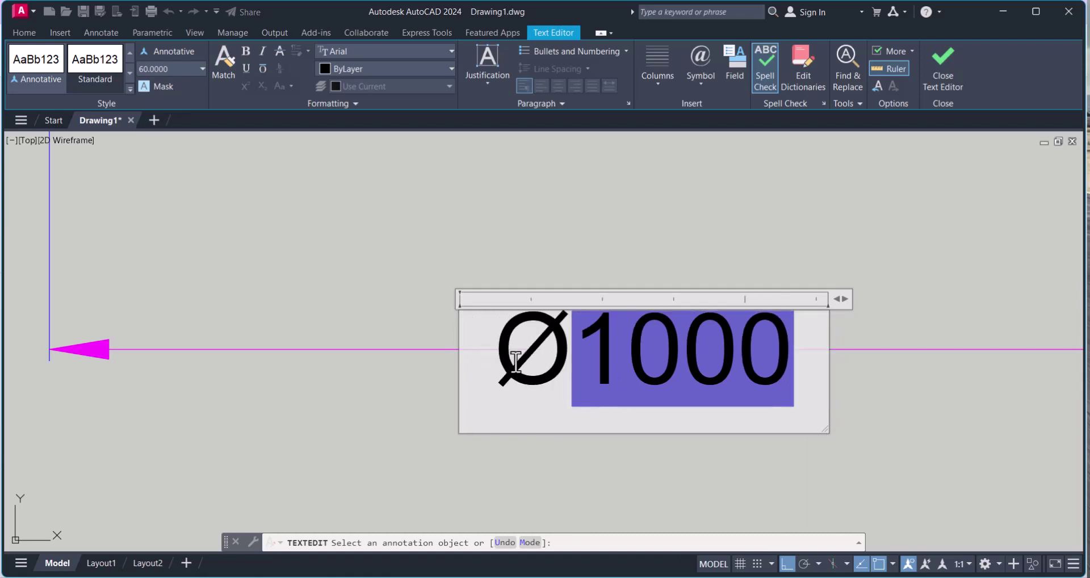
{"action": "left_click", "coordinate": [911, 417]}
{"action": "scroll", "coordinate": [627, 434], "scroll_direction": "down", "scroll_amount": 5}
{"action": "scroll", "coordinate": [629, 435], "scroll_direction": "up", "scroll_amount": 2}
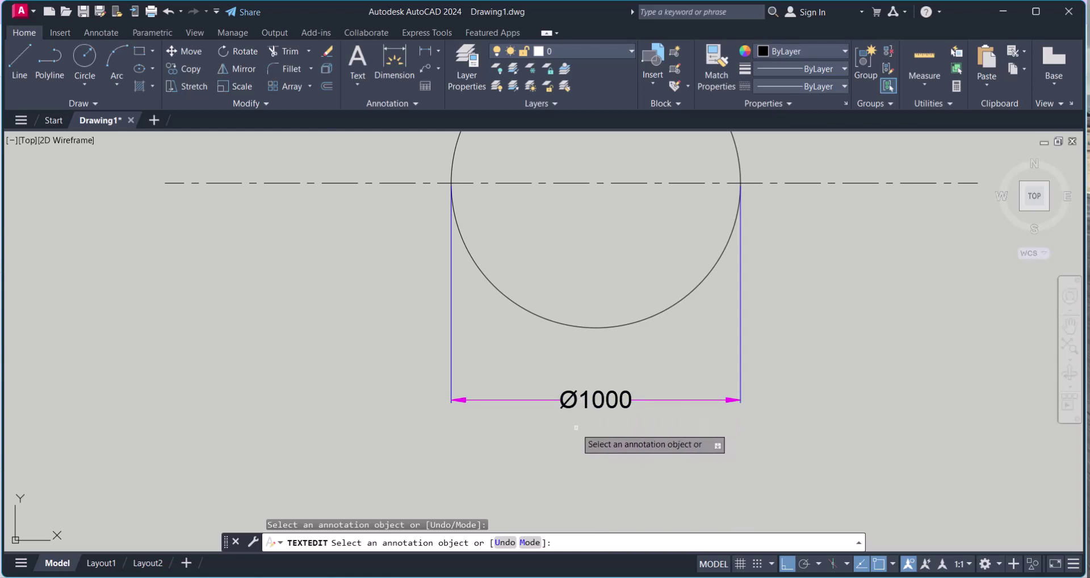
{"action": "scroll", "coordinate": [614, 422], "scroll_direction": "down", "scroll_amount": 2}
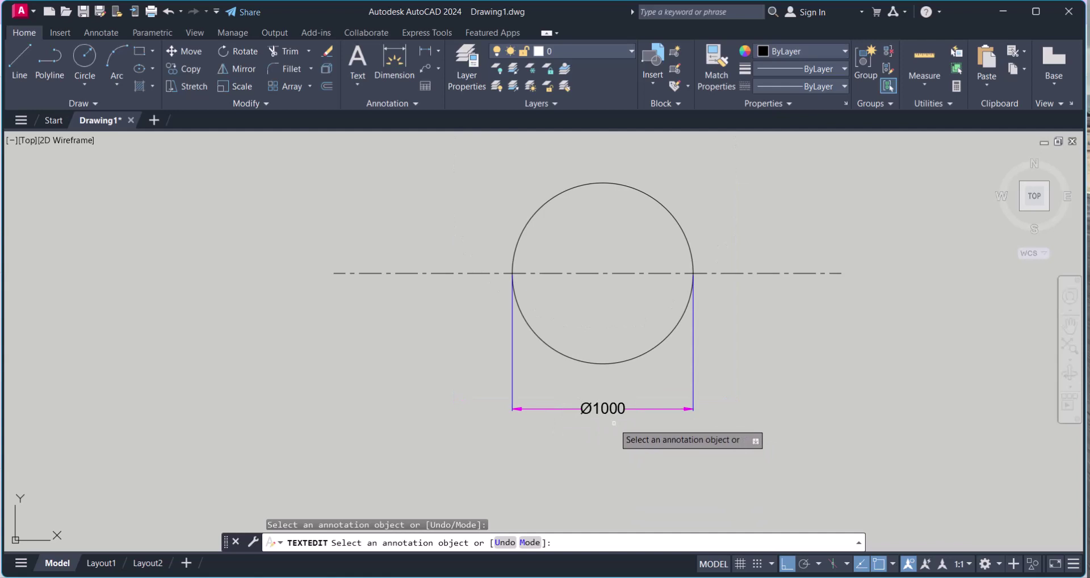
{"action": "scroll", "coordinate": [642, 375], "scroll_direction": "up", "scroll_amount": 3}
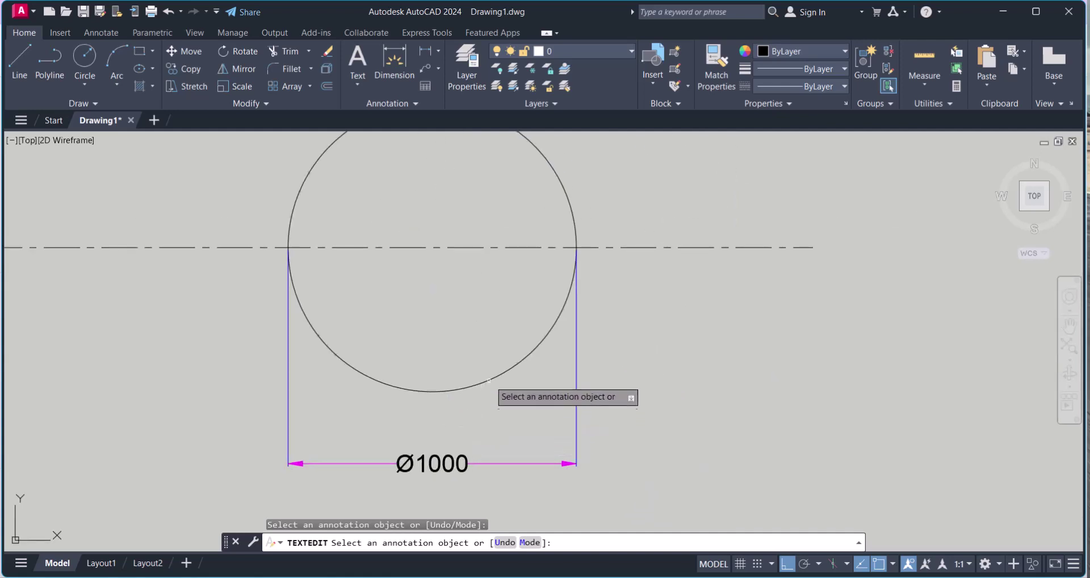
{"action": "scroll", "coordinate": [562, 385], "scroll_direction": "down", "scroll_amount": 4}
{"action": "scroll", "coordinate": [574, 385], "scroll_direction": "up", "scroll_amount": 4}
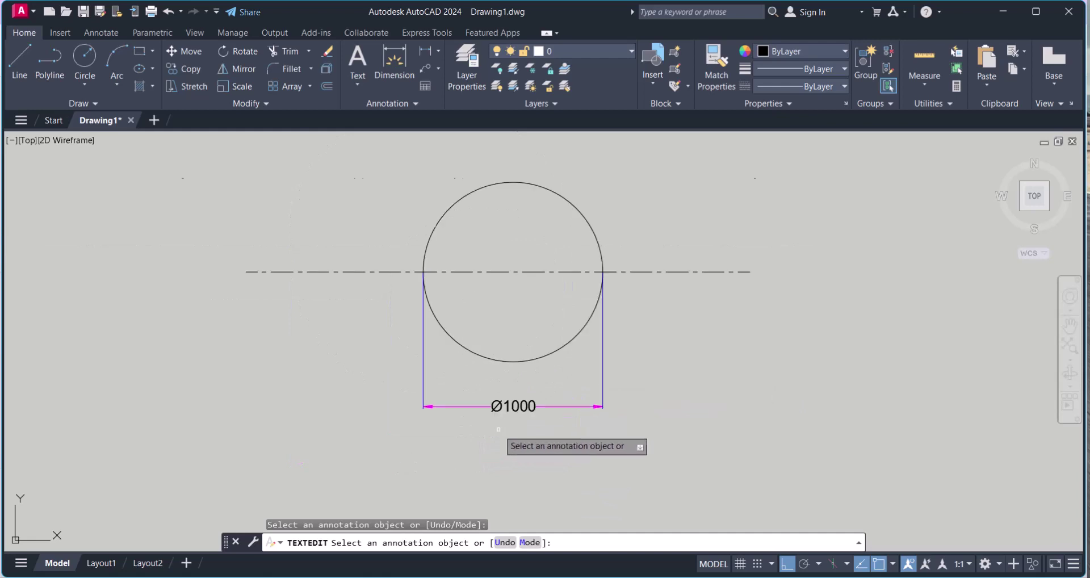
{"action": "scroll", "coordinate": [440, 396], "scroll_direction": "down", "scroll_amount": 2}
{"action": "key", "text": "Escape"}
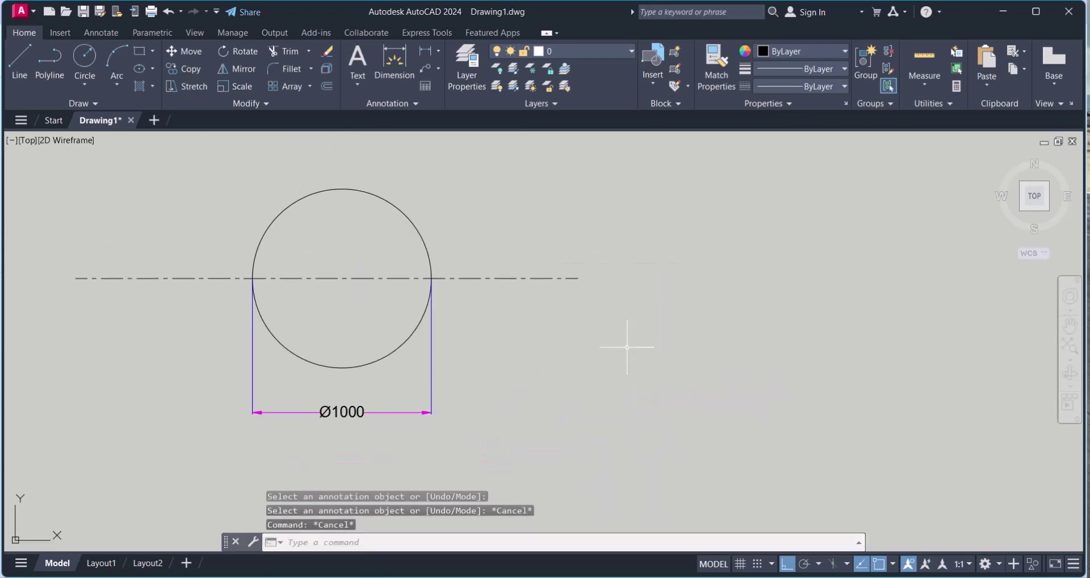
Step: Draw a vertical line to the right of the circle
{"action": "type", "text": "l"}
{"action": "key", "text": "Return"}
{"action": "left_click", "coordinate": [709, 218]}
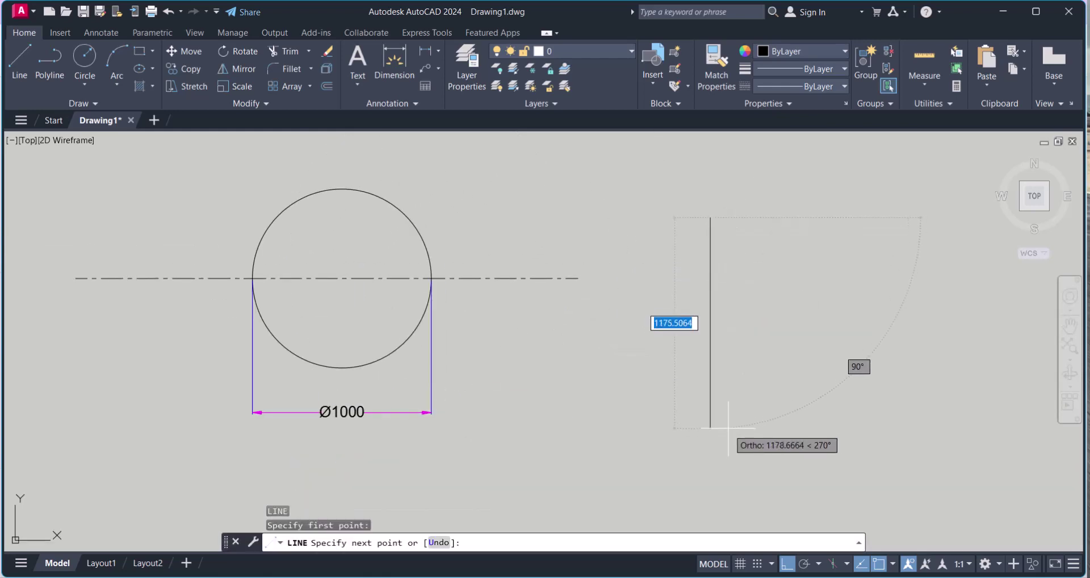
{"action": "left_click", "coordinate": [731, 425]}
{"action": "key", "text": "Escape"}
Step: Draw a horizontal line rightward from the vertical line's bottom endpoint
{"action": "type", "text": "l"}
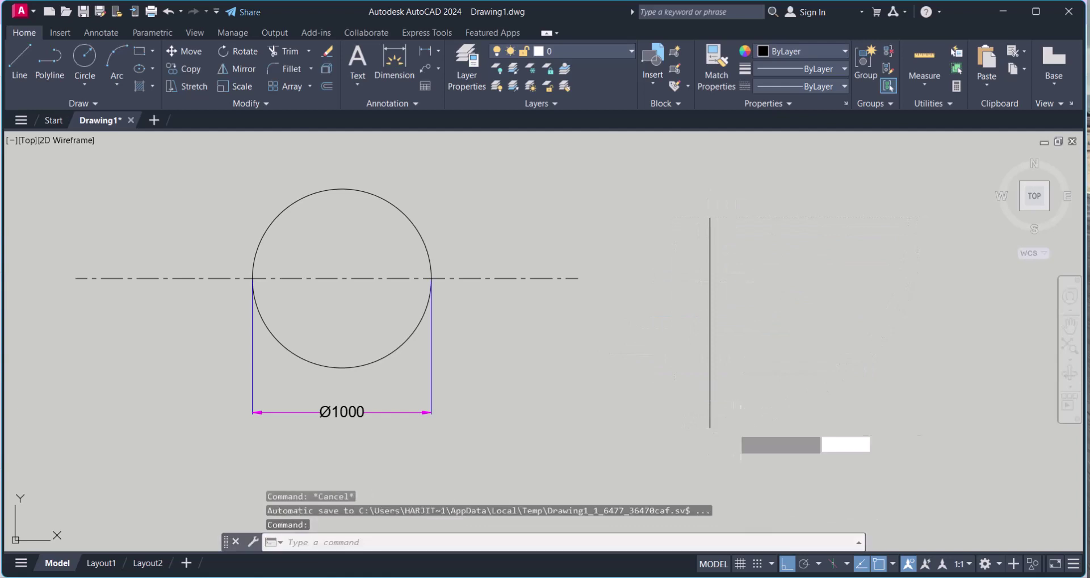
{"action": "key", "text": "Return"}
{"action": "left_click", "coordinate": [710, 428]}
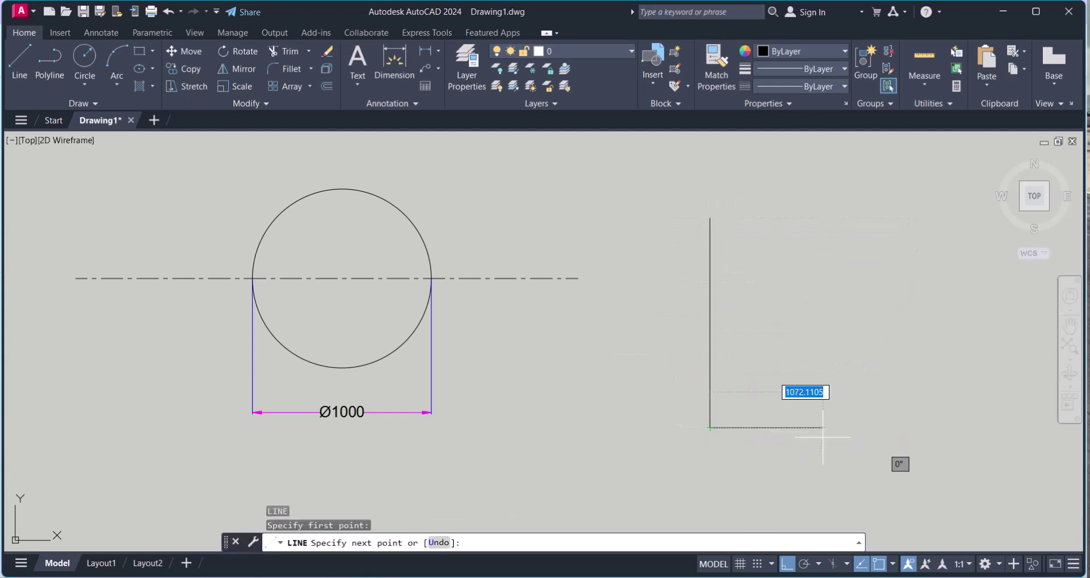
{"action": "left_click", "coordinate": [923, 447]}
{"action": "key", "text": "Escape"}
{"action": "key", "text": "Escape"}
{"action": "scroll", "coordinate": [770, 431], "scroll_direction": "up", "scroll_amount": 4}
{"action": "key", "text": "Escape"}
{"action": "key", "text": "Escape"}
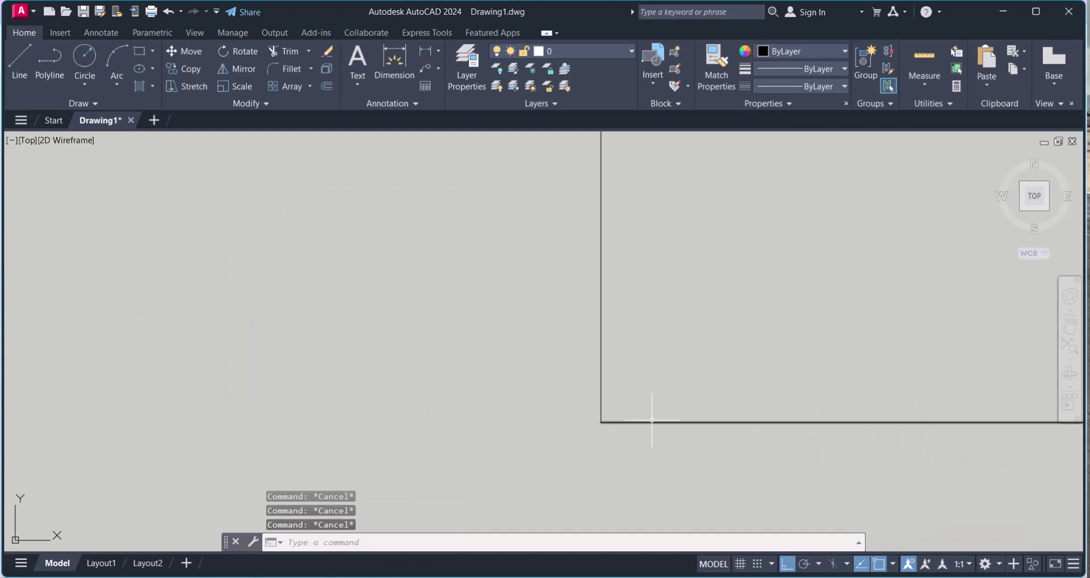
Step: Add a 90° angular dimension between the corner's bottom and vertical lines
{"action": "type", "text": "ch"}
{"action": "key", "text": "BackSpace"}
{"action": "key", "text": "BackSpace"}
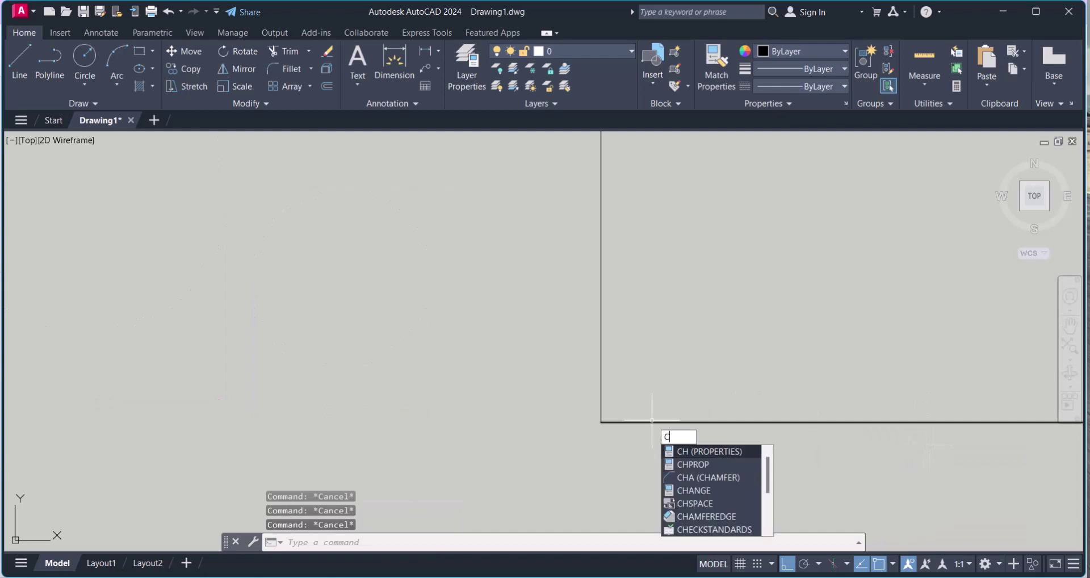
{"action": "type", "text": "d"}
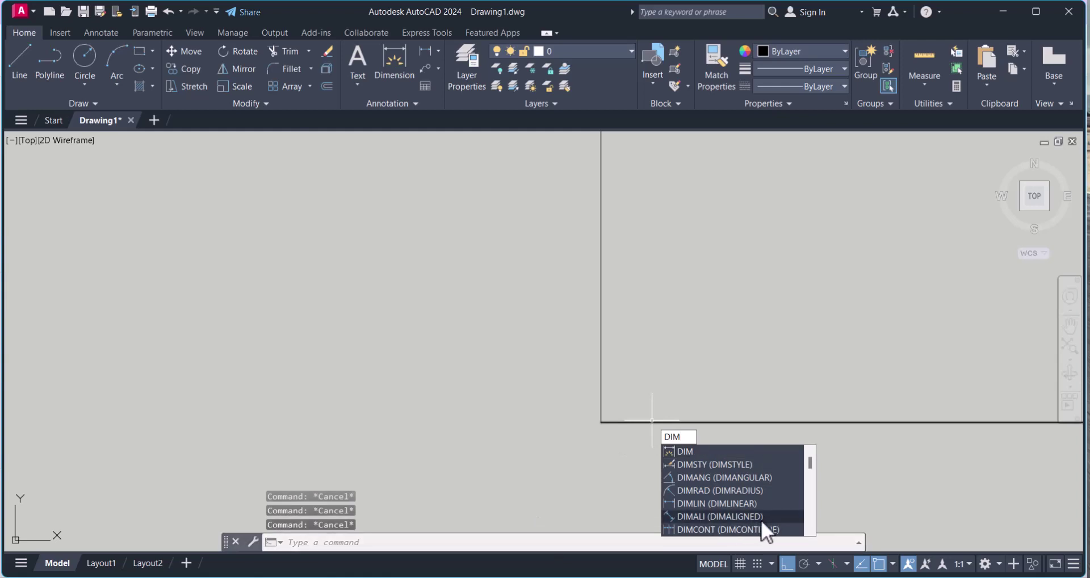
{"action": "left_click", "coordinate": [759, 479]}
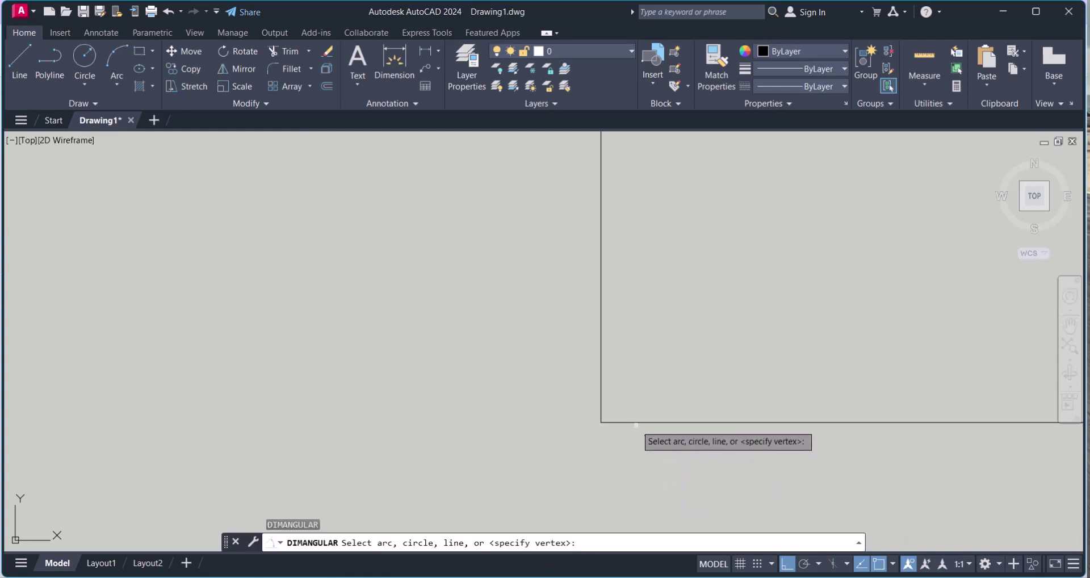
{"action": "left_click", "coordinate": [635, 422]}
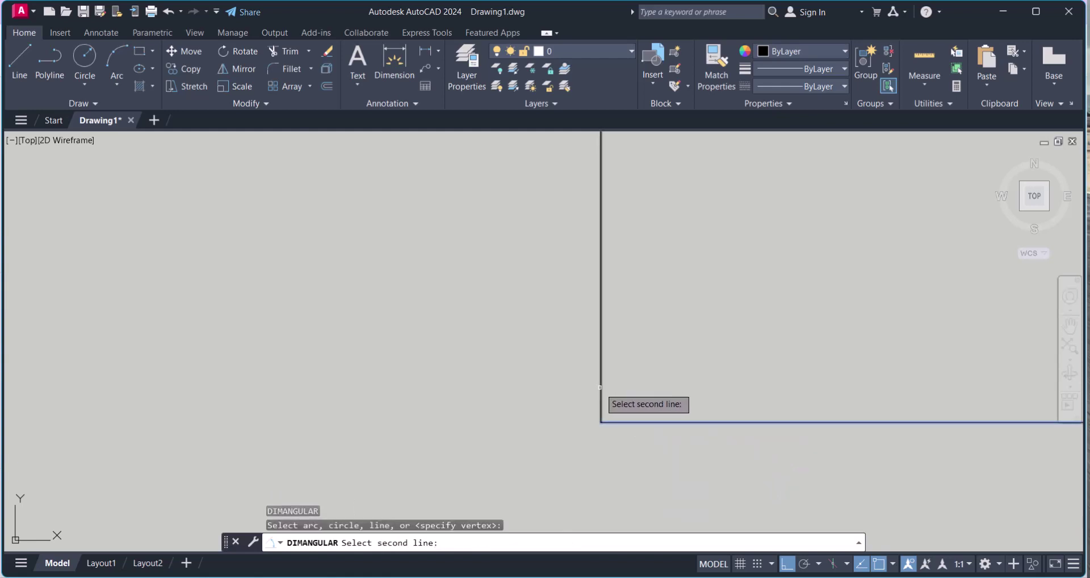
{"action": "left_click", "coordinate": [601, 390]}
{"action": "left_click", "coordinate": [772, 366]}
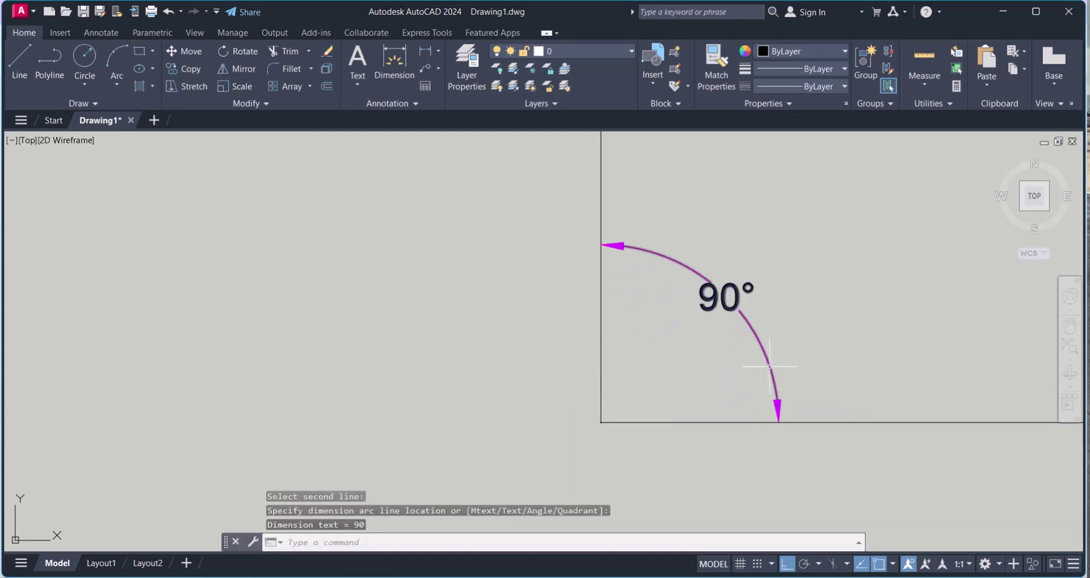
Step: Zoom and pan so the 90° dimension and the Ø1000 circle are both visible
{"action": "middle_click_drag", "start_coordinate": [677, 319], "coordinate": [555, 369]}
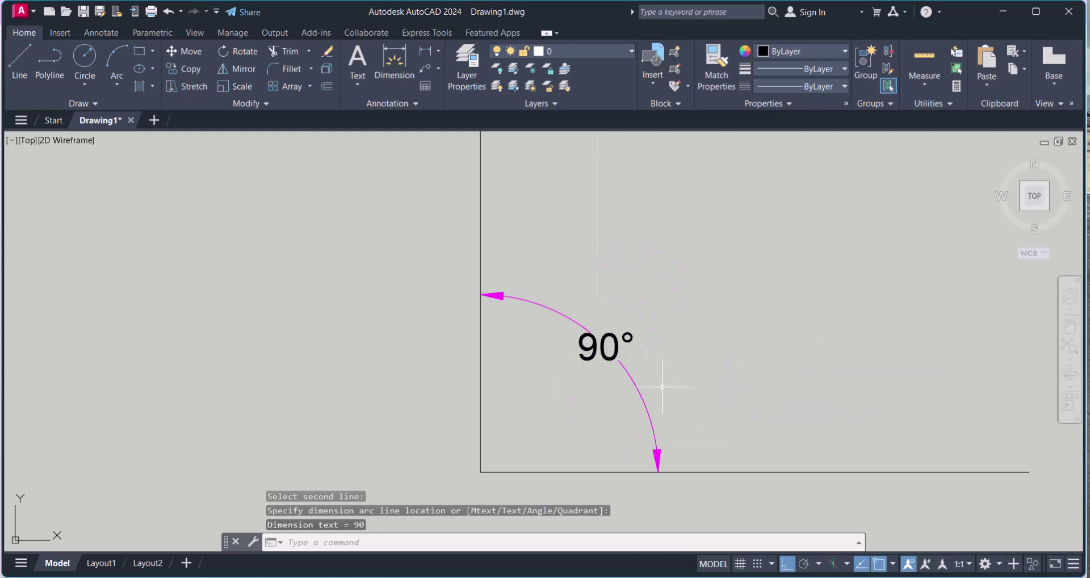
{"action": "scroll", "coordinate": [639, 357], "scroll_direction": "down", "scroll_amount": 4}
{"action": "scroll", "coordinate": [647, 374], "scroll_direction": "up", "scroll_amount": 4}
{"action": "scroll", "coordinate": [761, 313], "scroll_direction": "down", "scroll_amount": 5}
{"action": "scroll", "coordinate": [472, 317], "scroll_direction": "up", "scroll_amount": 4}
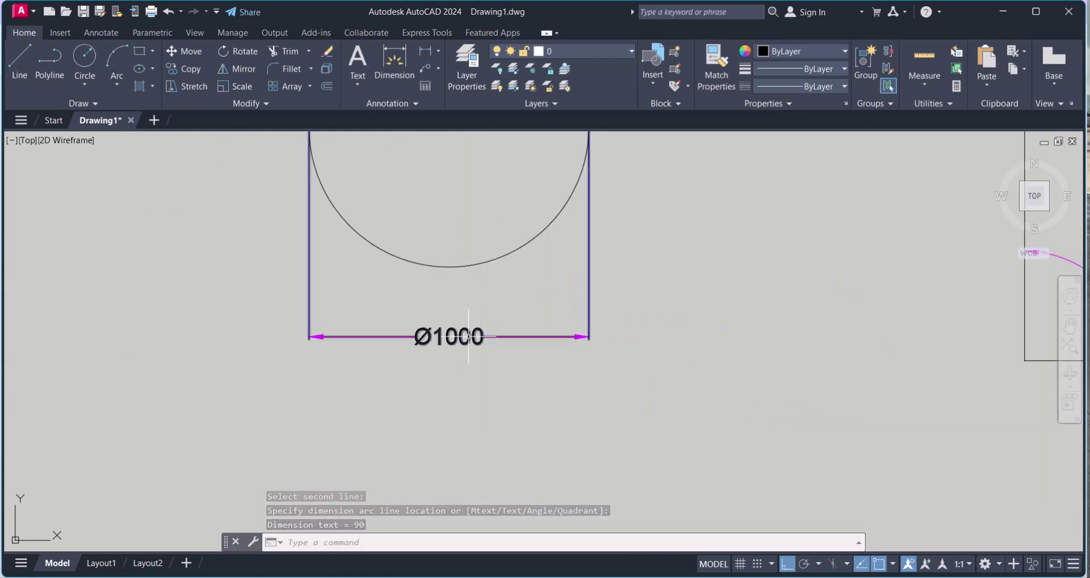
{"action": "mouse_move", "coordinate": [1016, 329]}
{"action": "middle_mouse_down"}
{"action": "mouse_move", "coordinate": [531, 331]}
{"action": "mouse_move", "coordinate": [696, 345]}
{"action": "mouse_move", "coordinate": [571, 354]}
{"action": "middle_mouse_up"}
{"action": "key", "text": "Escape"}
{"action": "key", "text": "Escape"}
{"action": "key", "text": "Escape"}
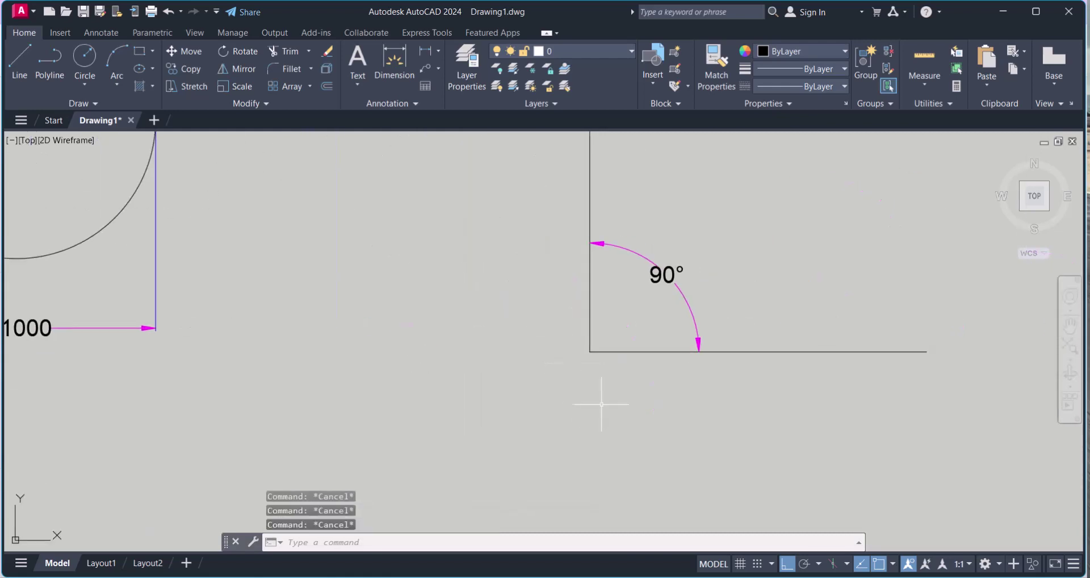
{"action": "scroll", "coordinate": [702, 267], "scroll_direction": "up", "scroll_amount": 2}
{"action": "scroll", "coordinate": [658, 364], "scroll_direction": "down", "scroll_amount": 2}
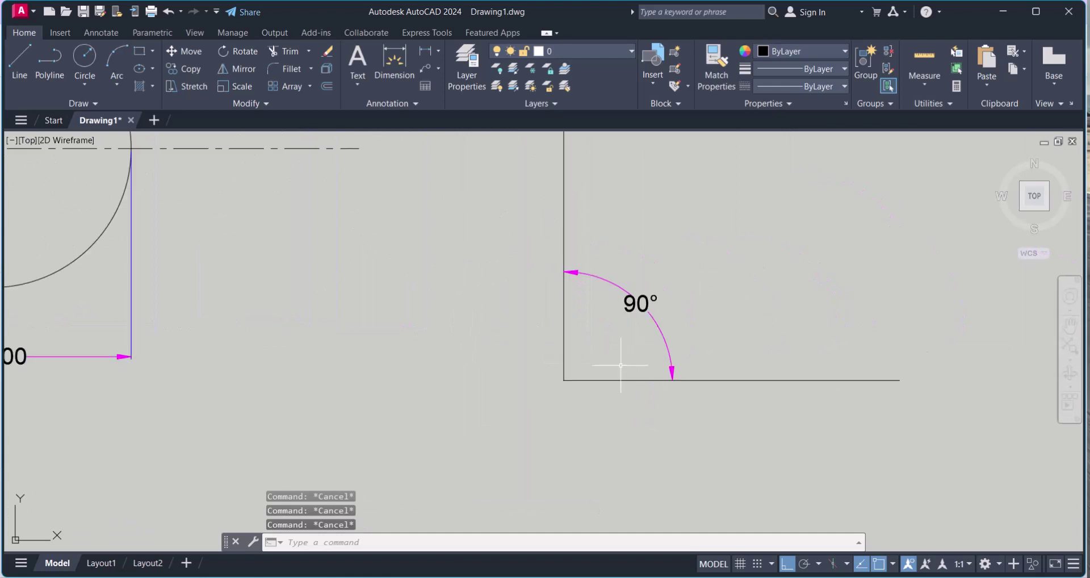
{"action": "middle_click_drag", "start_coordinate": [622, 364], "coordinate": [674, 326]}
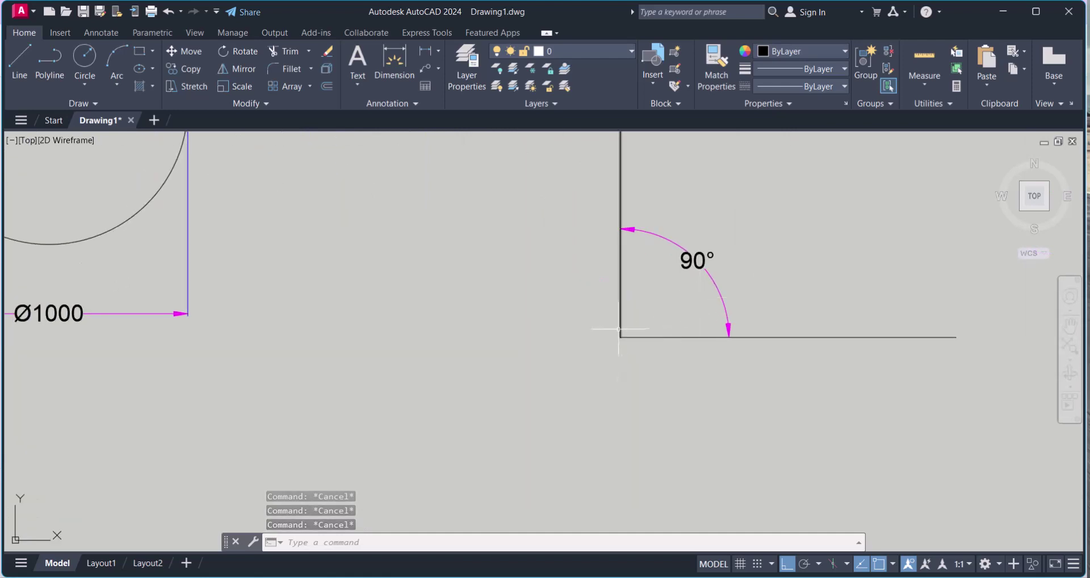
Step: Draw a trial rectangle below the angle, then erase it
{"action": "type", "text": "rec"}
{"action": "key", "text": "Return"}
{"action": "left_click", "coordinate": [565, 370]}
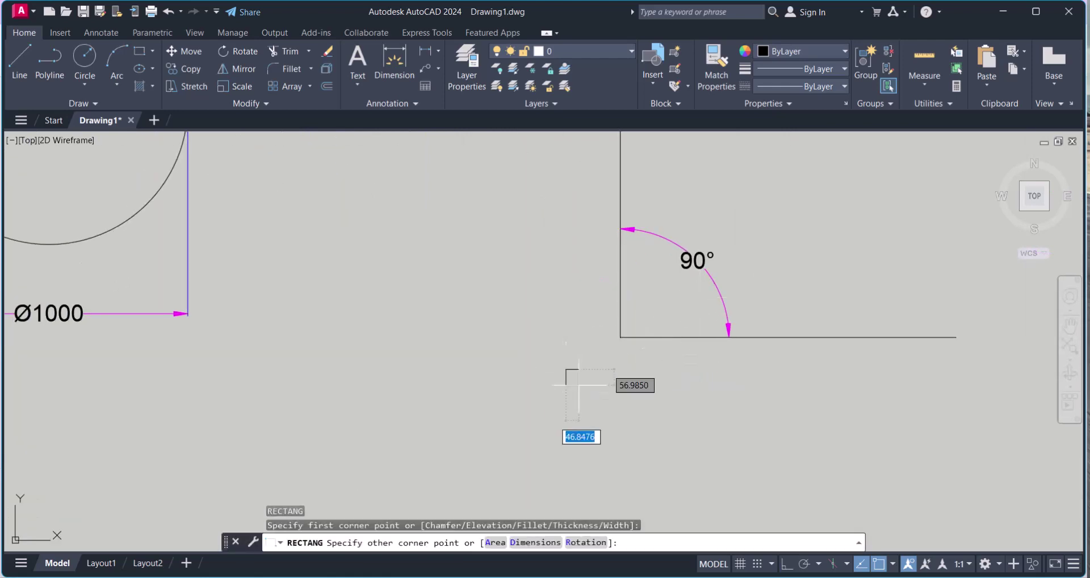
{"action": "left_click", "coordinate": [746, 443]}
{"action": "key", "text": "Escape"}
{"action": "key", "text": "Escape"}
{"action": "type", "text": "e"}
{"action": "key", "text": "Return"}
{"action": "left_click", "coordinate": [731, 445]}
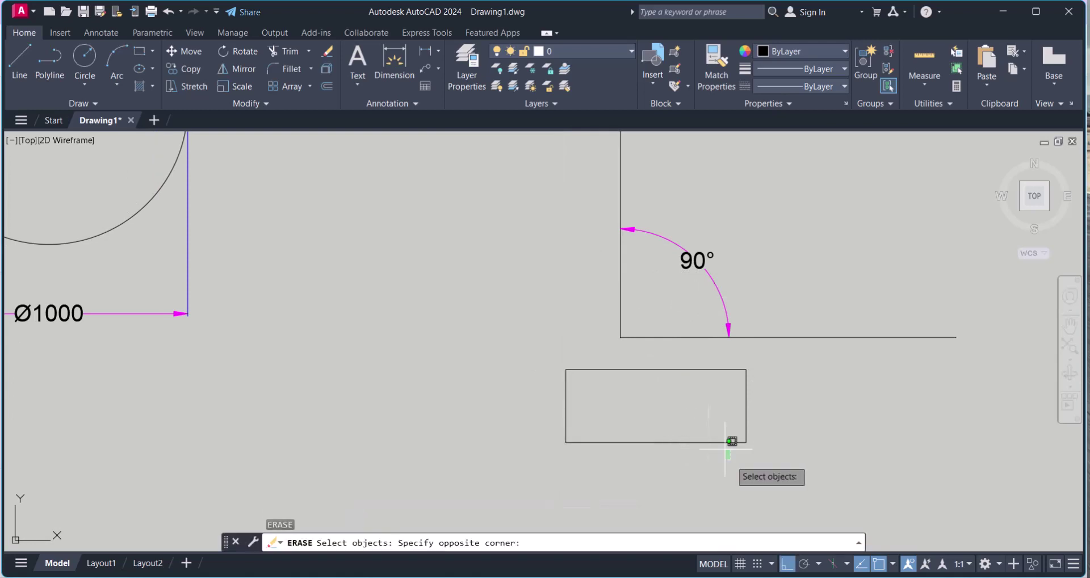
{"action": "left_click", "coordinate": [632, 425]}
{"action": "key", "text": "Return"}
Step: Place a multiline text reading 60 below the right-angle corner
{"action": "type", "text": "mt"}
{"action": "key", "text": "Return"}
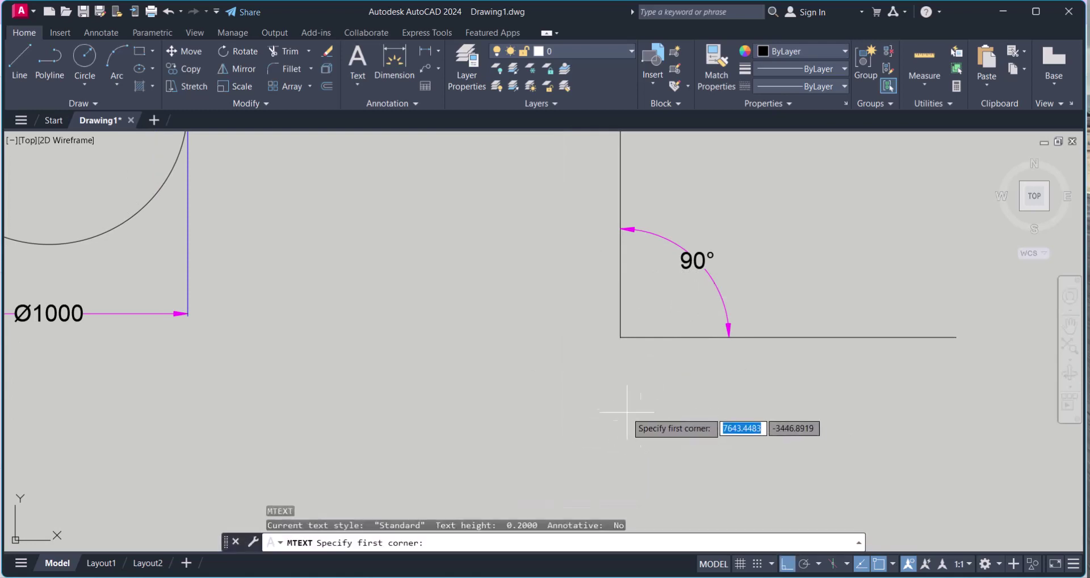
{"action": "left_click", "coordinate": [590, 374]}
{"action": "left_click", "coordinate": [757, 445]}
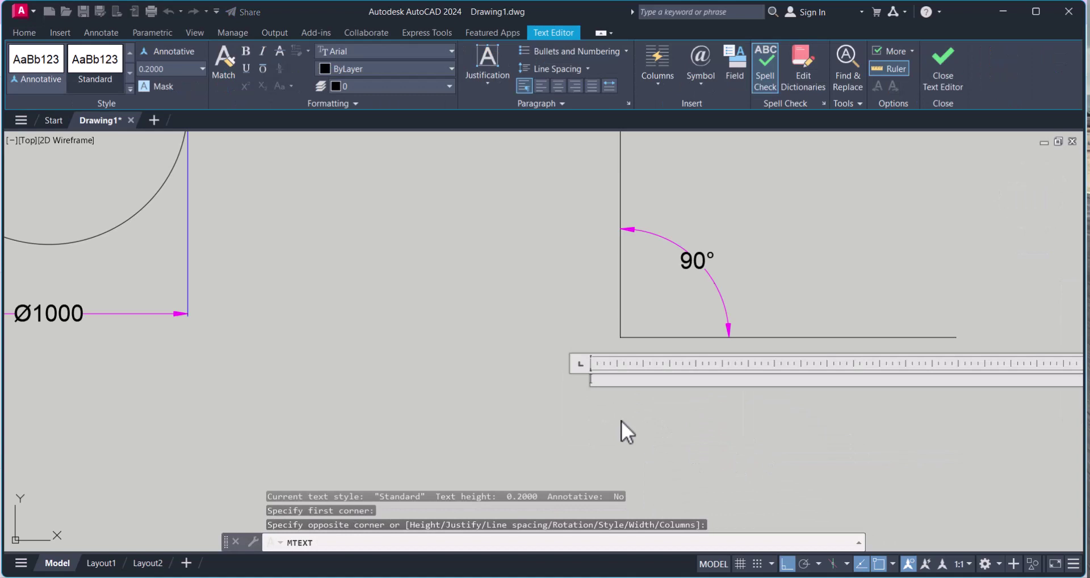
{"action": "type", "text": "60"}
{"action": "left_click", "coordinate": [641, 438]}
{"action": "scroll", "coordinate": [641, 437], "scroll_direction": "down", "scroll_amount": 4}
{"action": "scroll", "coordinate": [647, 423], "scroll_direction": "up", "scroll_amount": 1}
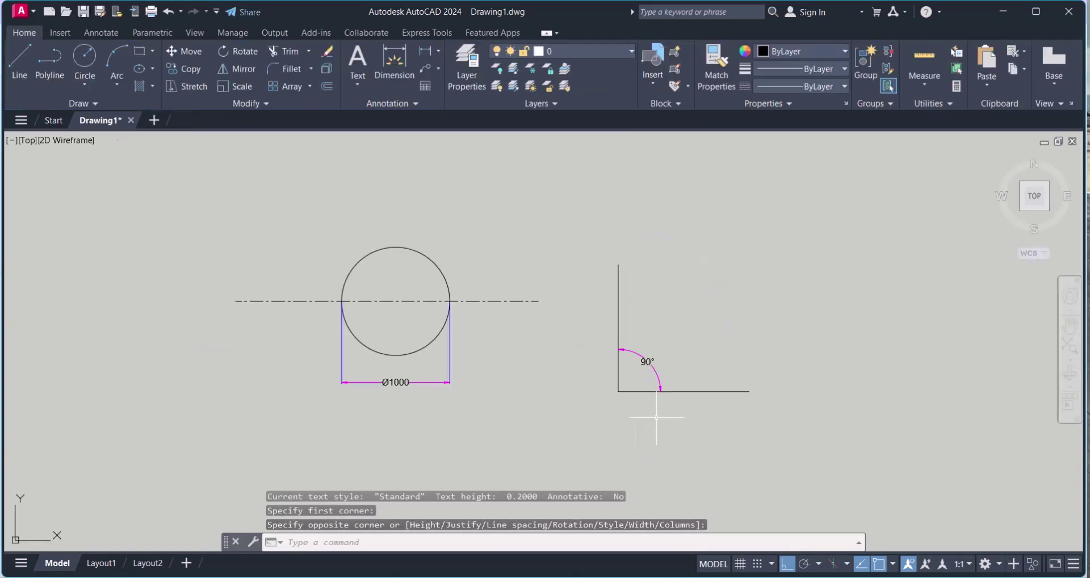
{"action": "scroll", "coordinate": [591, 394], "scroll_direction": "up", "scroll_amount": 6}
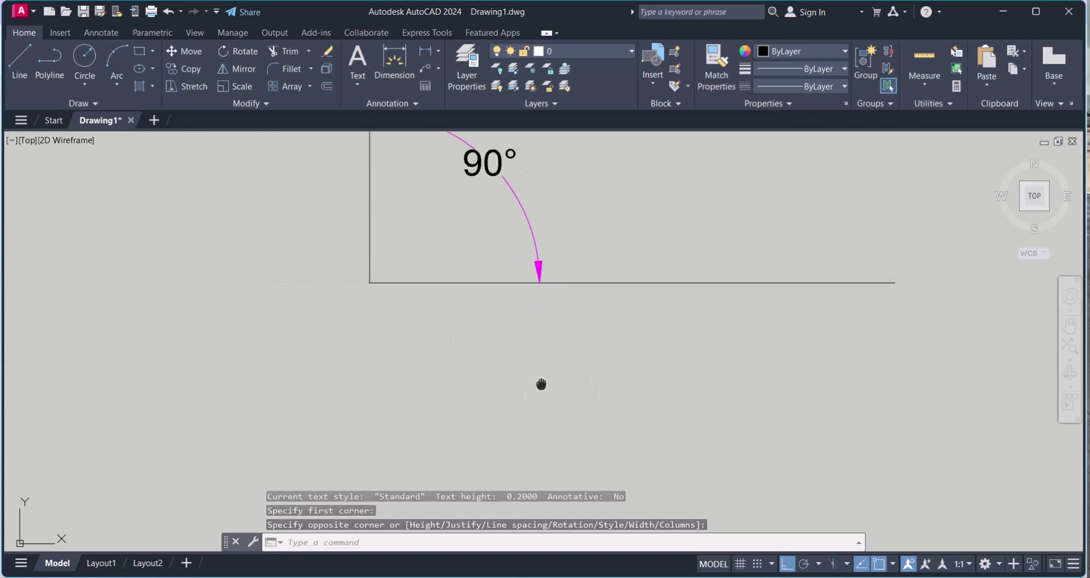
{"action": "key", "text": "Escape"}
{"action": "key", "text": "Escape"}
{"action": "key", "text": "Escape"}
Step: Start the COPY command and cancel it
{"action": "scroll", "coordinate": [564, 369], "scroll_direction": "down", "scroll_amount": 4}
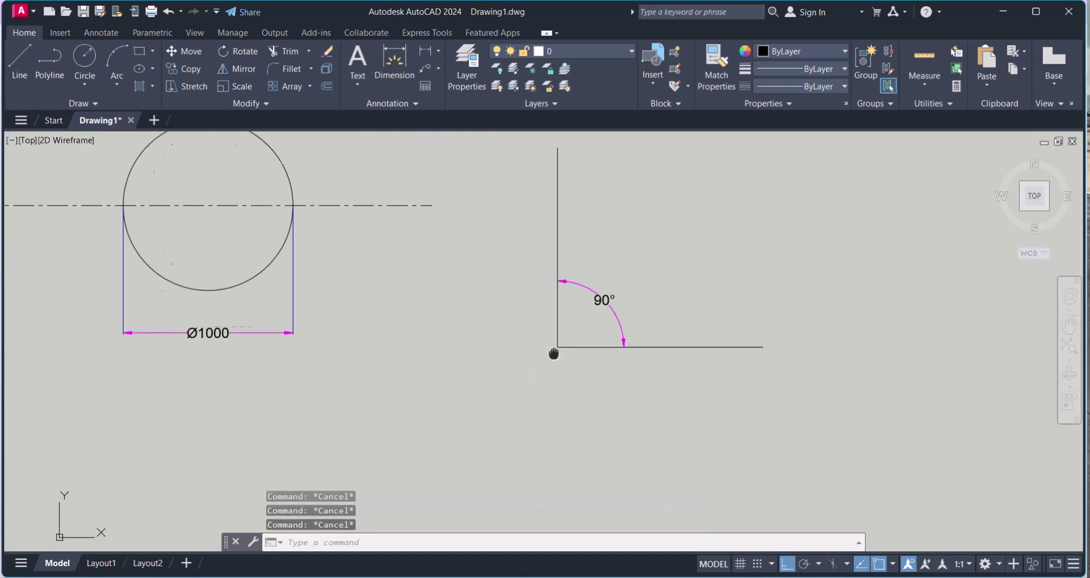
{"action": "type", "text": "co"}
{"action": "key", "text": "Return"}
{"action": "key", "text": "Escape"}
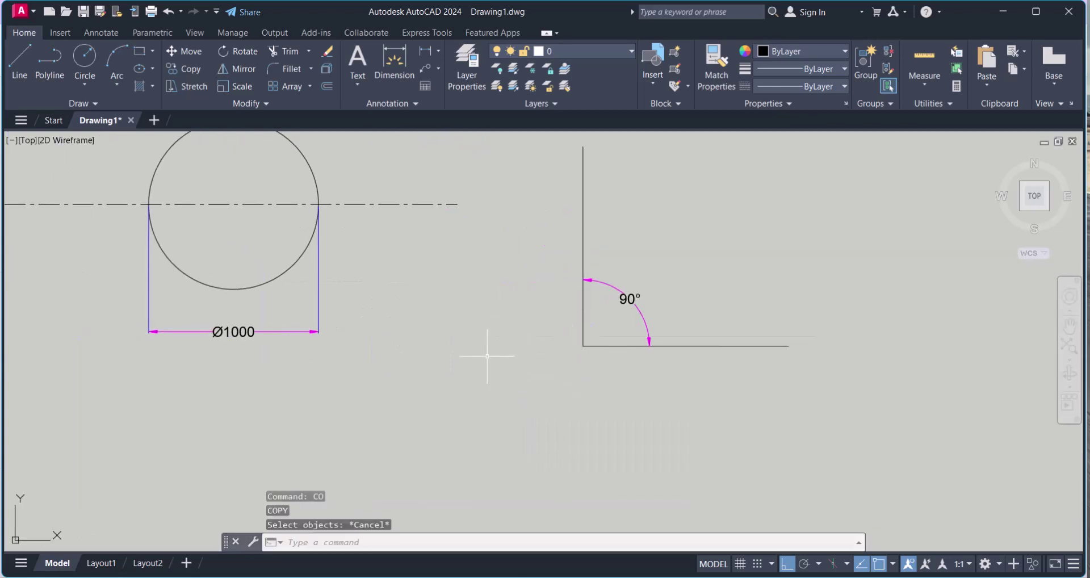
Step: Create a multiline '60' text at height 60 below the 90° corner
{"action": "type", "text": "mt"}
{"action": "key", "text": "Return"}
{"action": "left_click", "coordinate": [563, 379]}
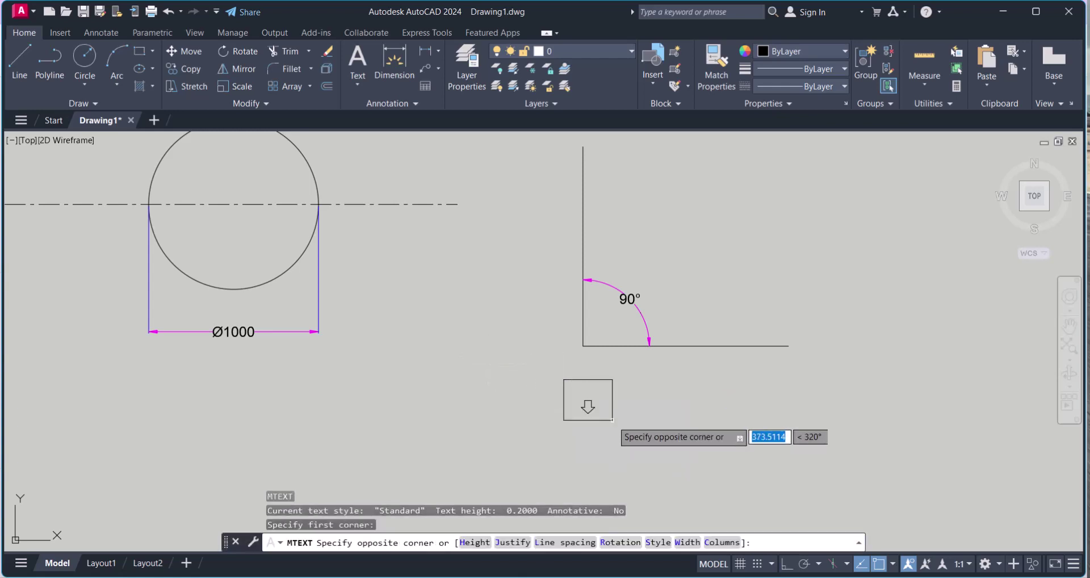
{"action": "left_click", "coordinate": [715, 443]}
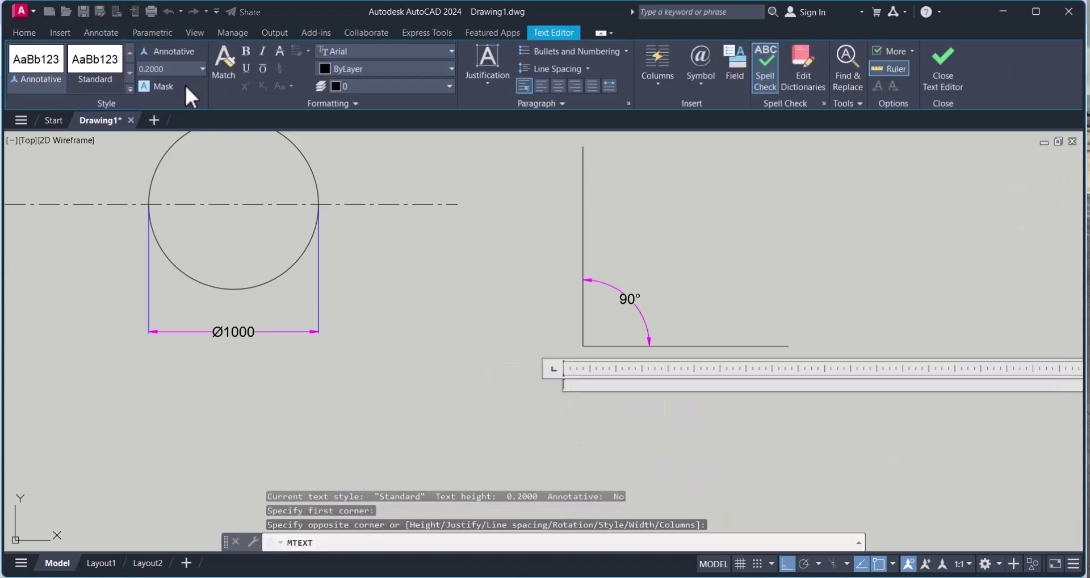
{"action": "key", "text": "Return"}
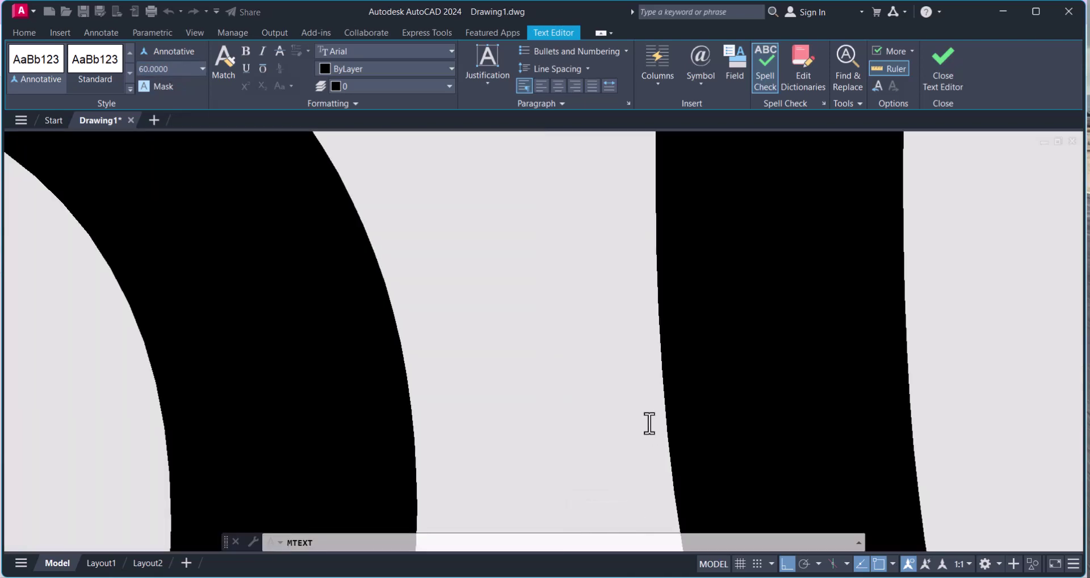
{"action": "scroll", "coordinate": [649, 423], "scroll_direction": "down", "scroll_amount": 2}
{"action": "left_click", "coordinate": [483, 364]}
{"action": "scroll", "coordinate": [445, 382], "scroll_direction": "down", "scroll_amount": 5}
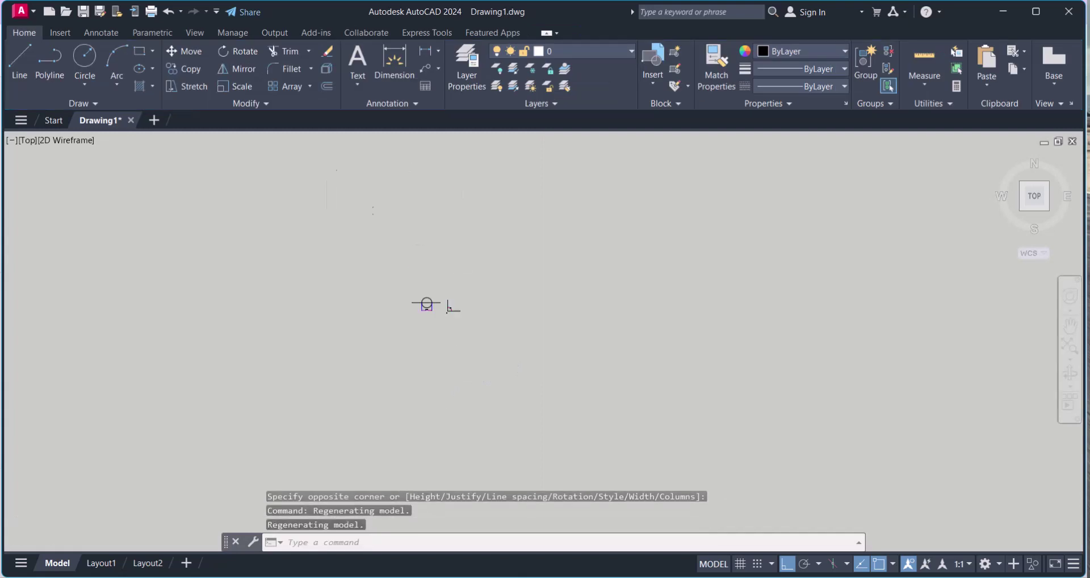
{"action": "scroll", "coordinate": [369, 316], "scroll_direction": "up", "scroll_amount": 5}
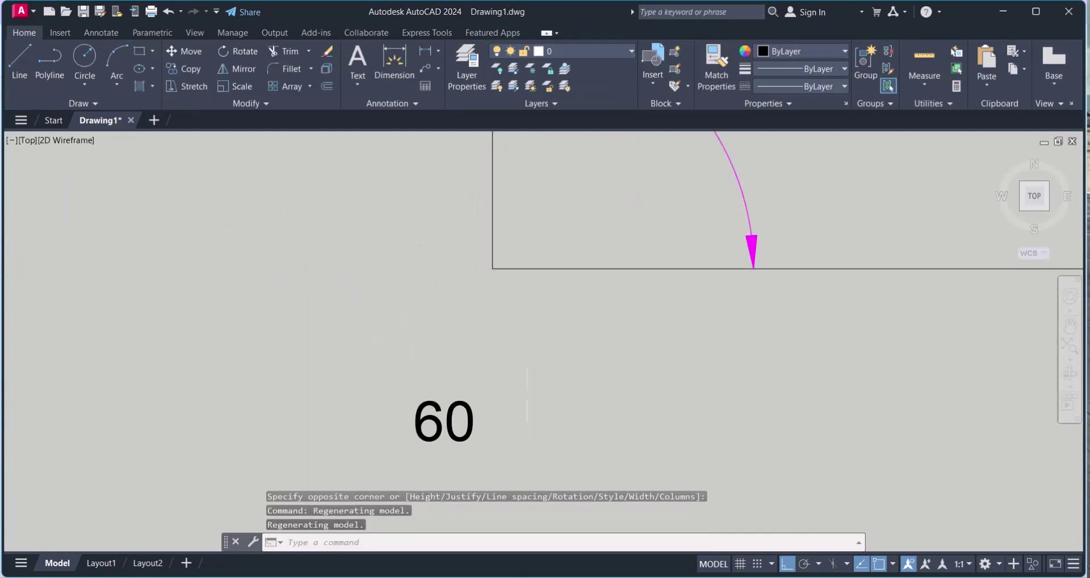
{"action": "scroll", "coordinate": [523, 389], "scroll_direction": "down", "scroll_amount": 2}
{"action": "scroll", "coordinate": [554, 382], "scroll_direction": "up", "scroll_amount": 4}
{"action": "scroll", "coordinate": [554, 381], "scroll_direction": "down", "scroll_amount": 2}
{"action": "scroll", "coordinate": [547, 349], "scroll_direction": "up", "scroll_amount": 2}
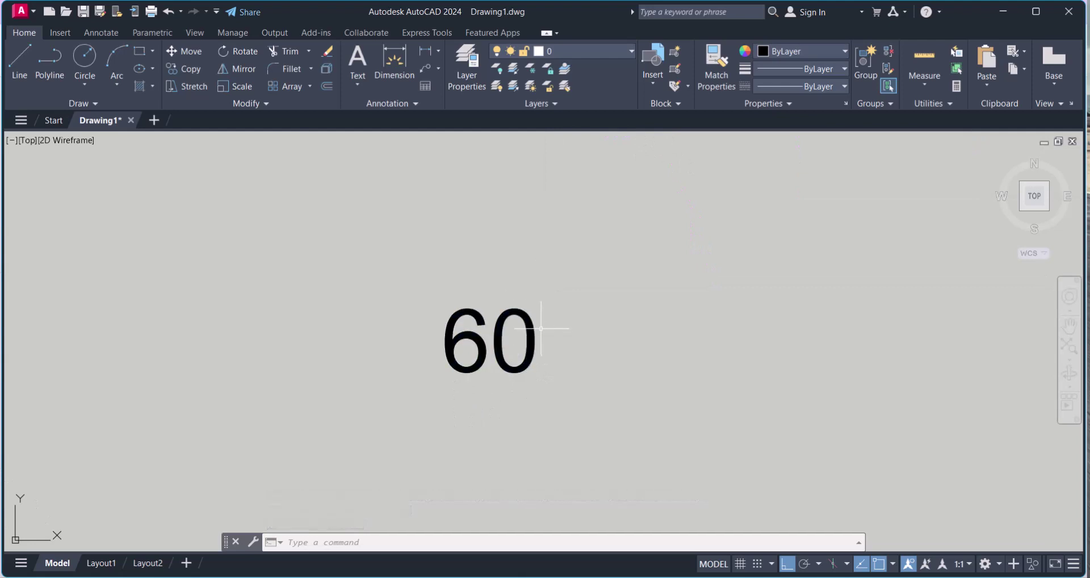
Step: Edit the 60 label with ED, appending %%d so it reads 60°
{"action": "type", "text": "ED"}
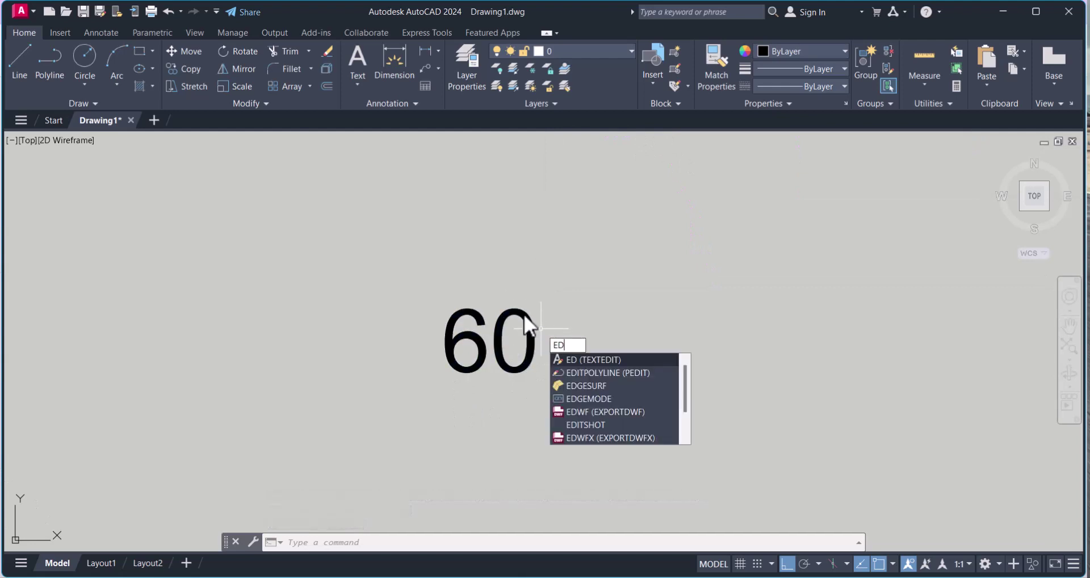
{"action": "key", "text": "Return"}
{"action": "left_click", "coordinate": [523, 314]}
{"action": "left_click", "coordinate": [552, 323]}
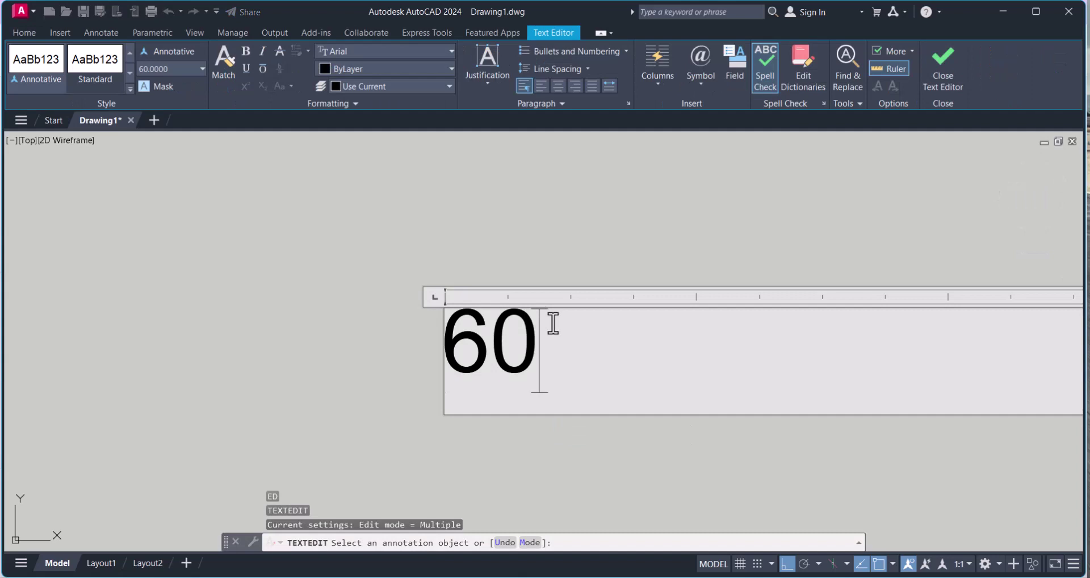
{"action": "type", "text": "%"}
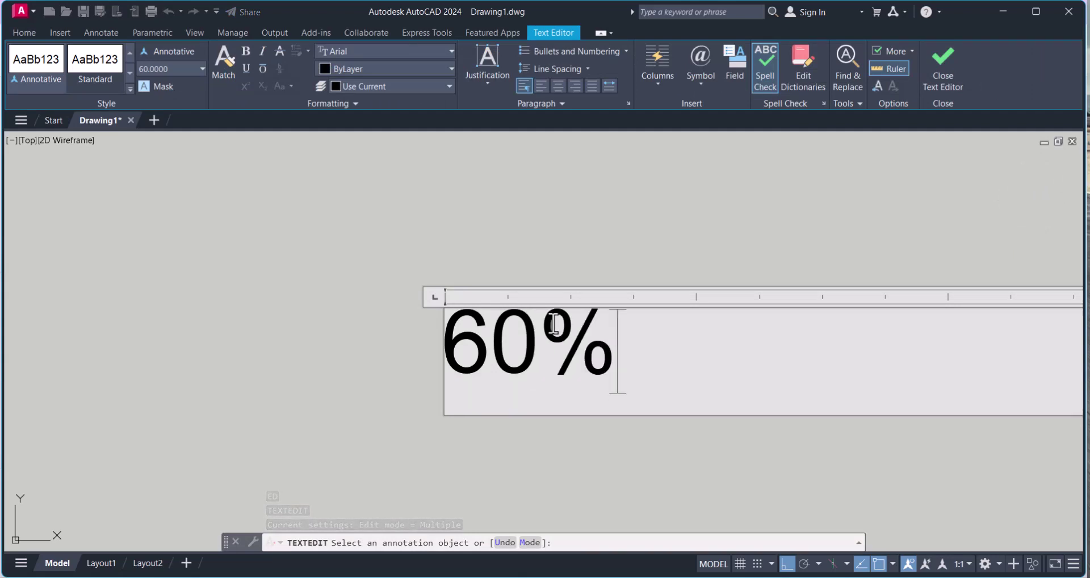
{"action": "type", "text": "%d"}
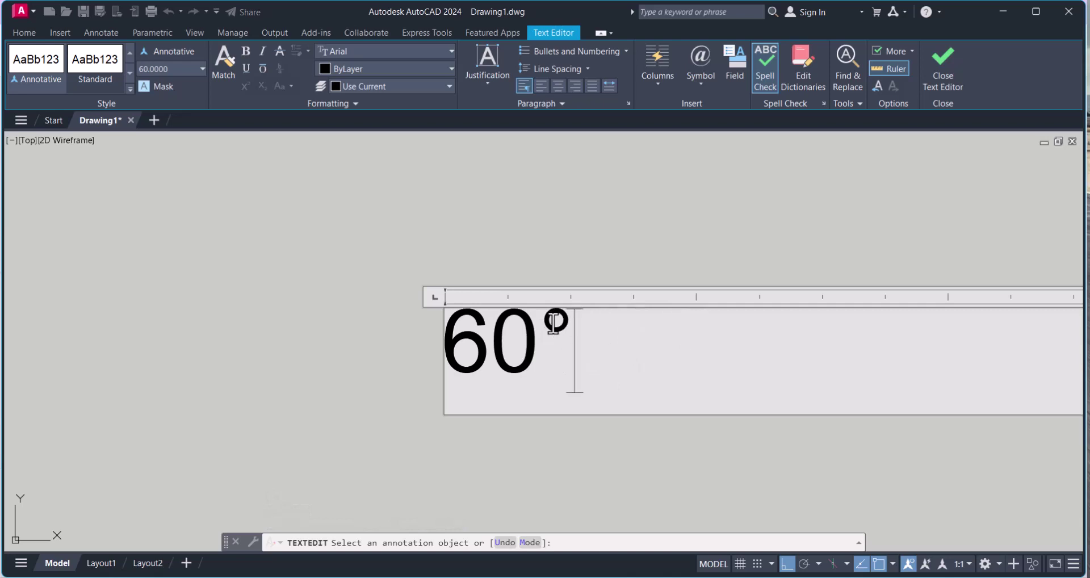
{"action": "left_click", "coordinate": [599, 468]}
{"action": "scroll", "coordinate": [555, 363], "scroll_direction": "down", "scroll_amount": 10}
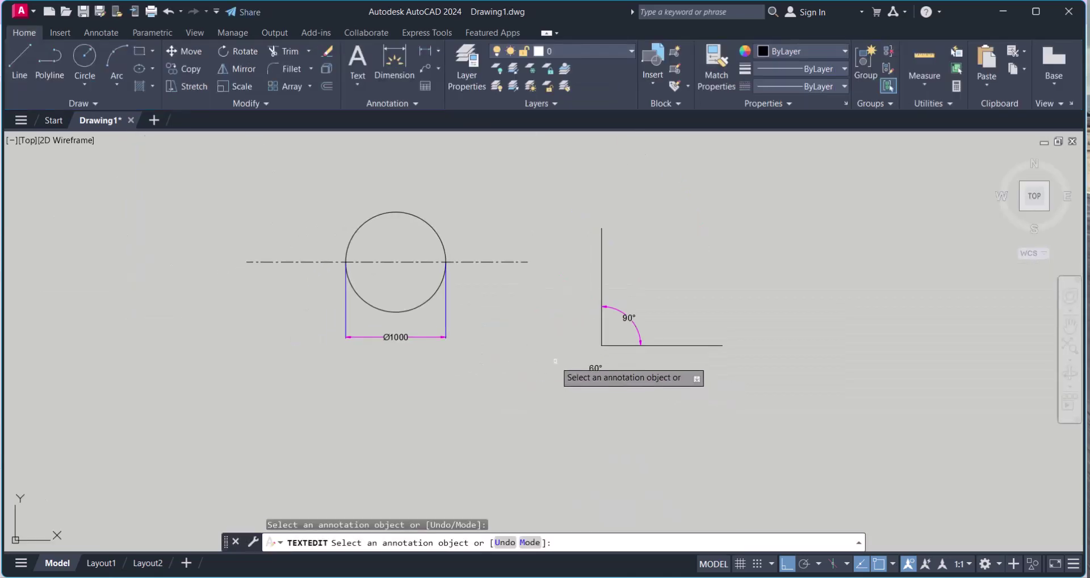
{"action": "scroll", "coordinate": [555, 361], "scroll_direction": "up", "scroll_amount": 2}
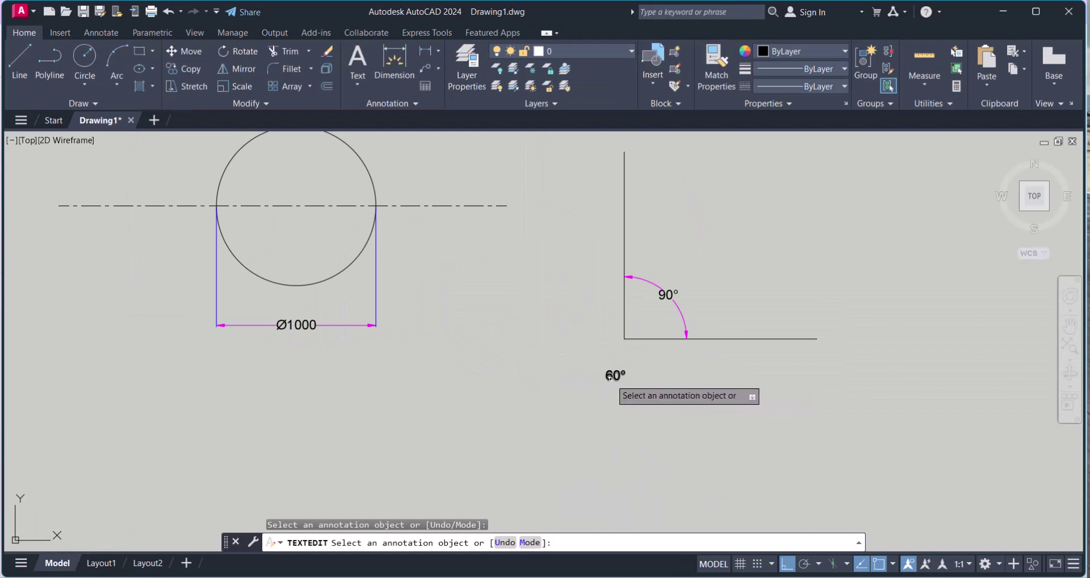
{"action": "scroll", "coordinate": [610, 378], "scroll_direction": "up", "scroll_amount": 7}
{"action": "scroll", "coordinate": [610, 378], "scroll_direction": "down", "scroll_amount": 5}
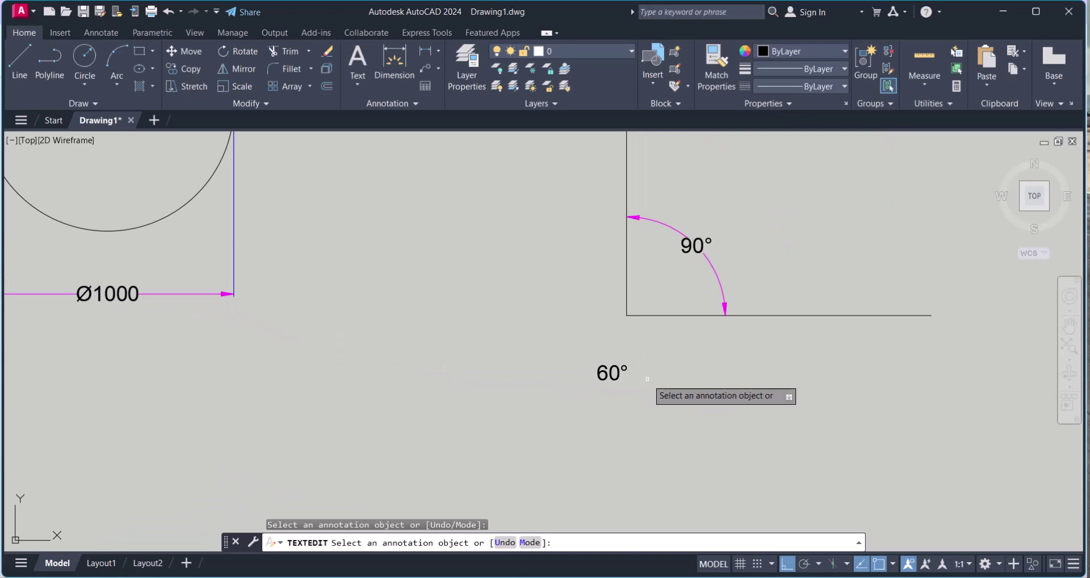
{"action": "scroll", "coordinate": [603, 378], "scroll_direction": "up", "scroll_amount": 2}
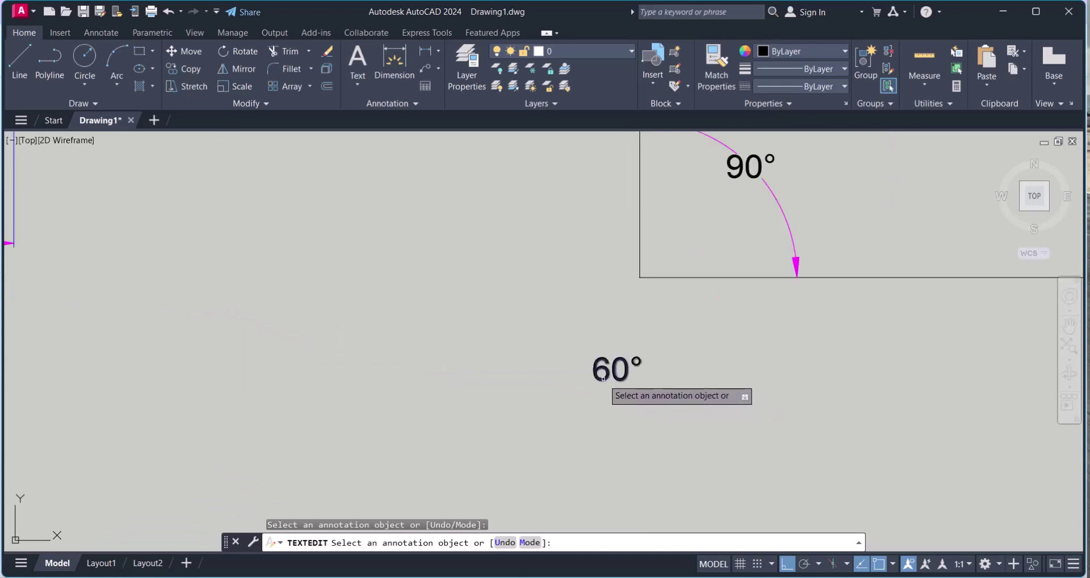
{"action": "scroll", "coordinate": [602, 379], "scroll_direction": "down", "scroll_amount": 3}
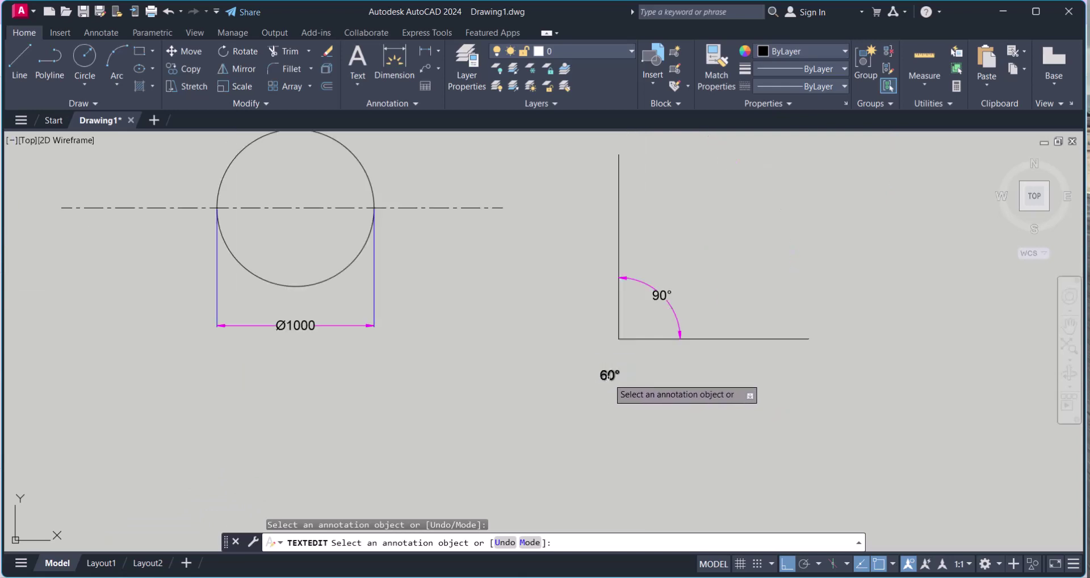